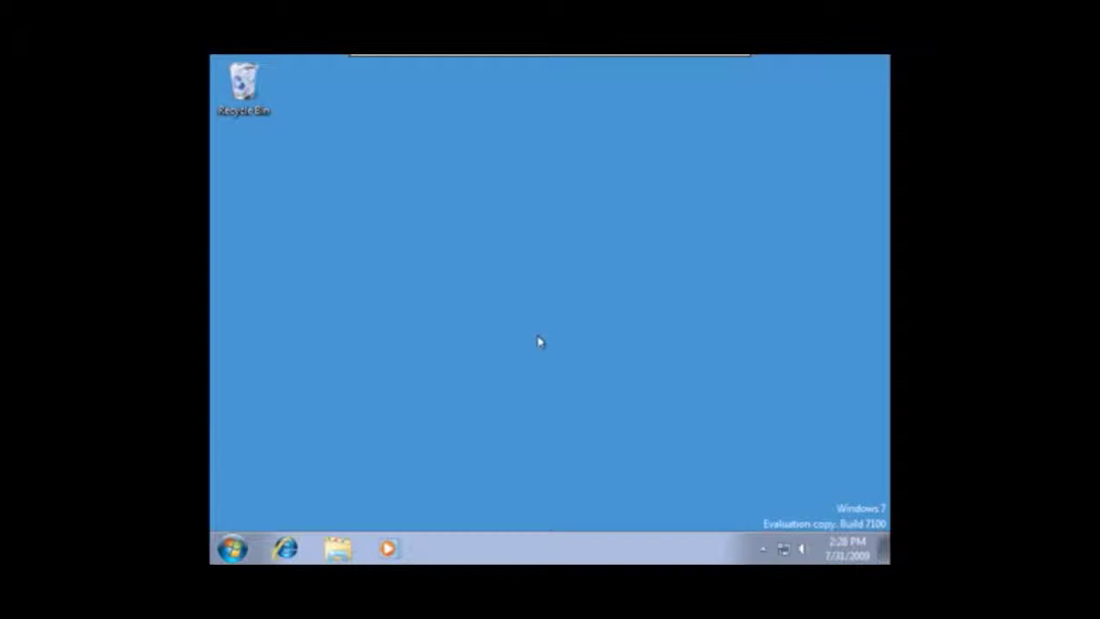
Step: Open Windows Explorer and list the contents of Local Disk (C:)
{"action": "left_click", "coordinate": [344, 552]}
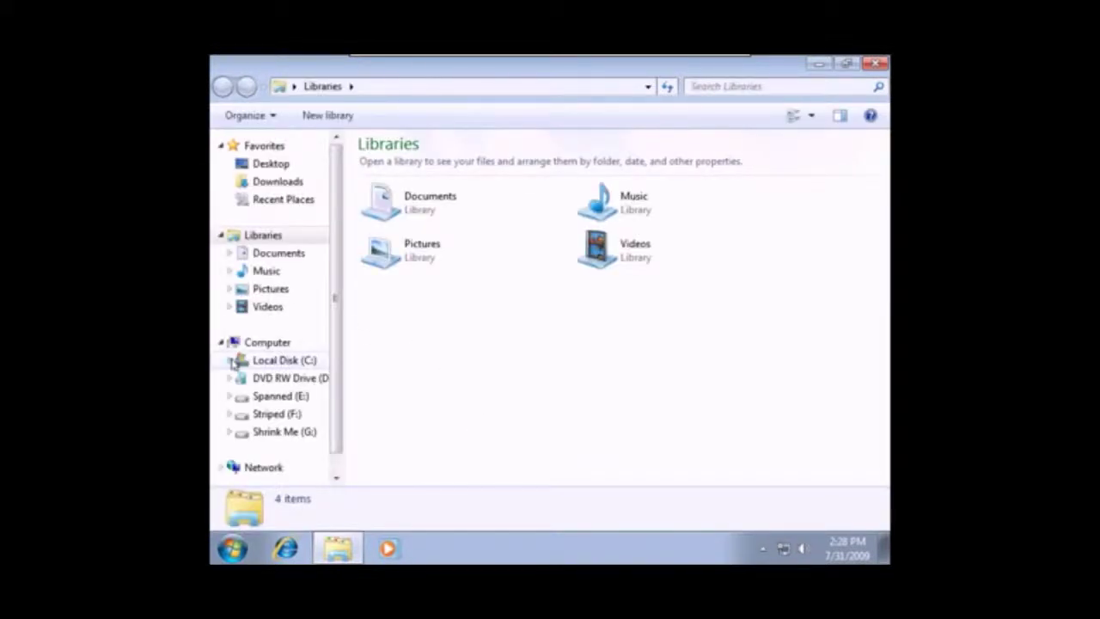
{"action": "left_click", "coordinate": [230, 363]}
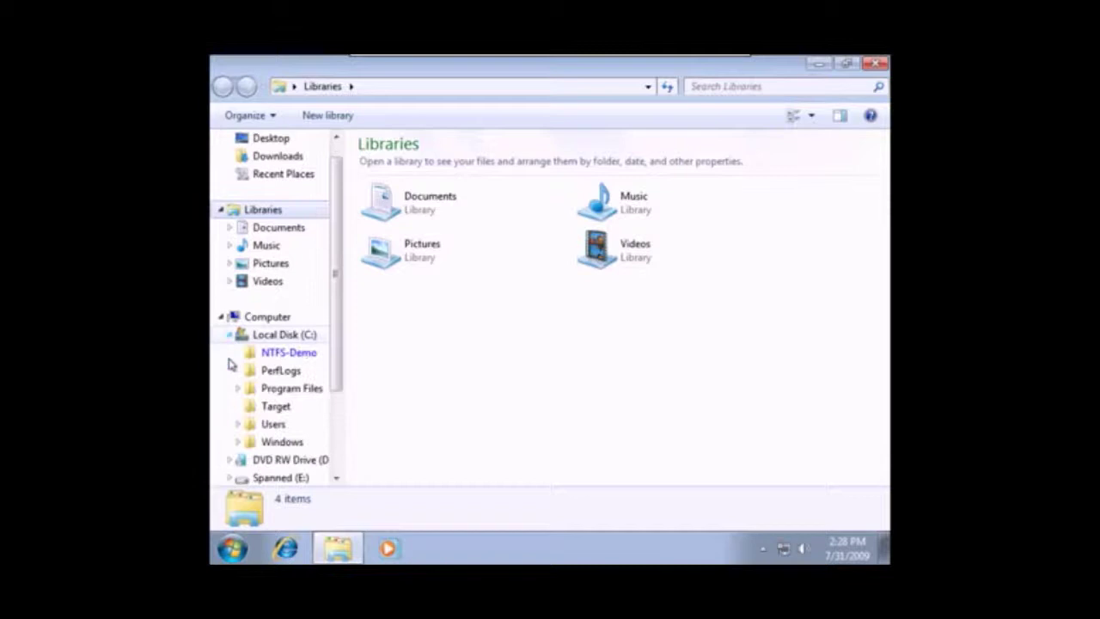
{"action": "left_click", "coordinate": [281, 360]}
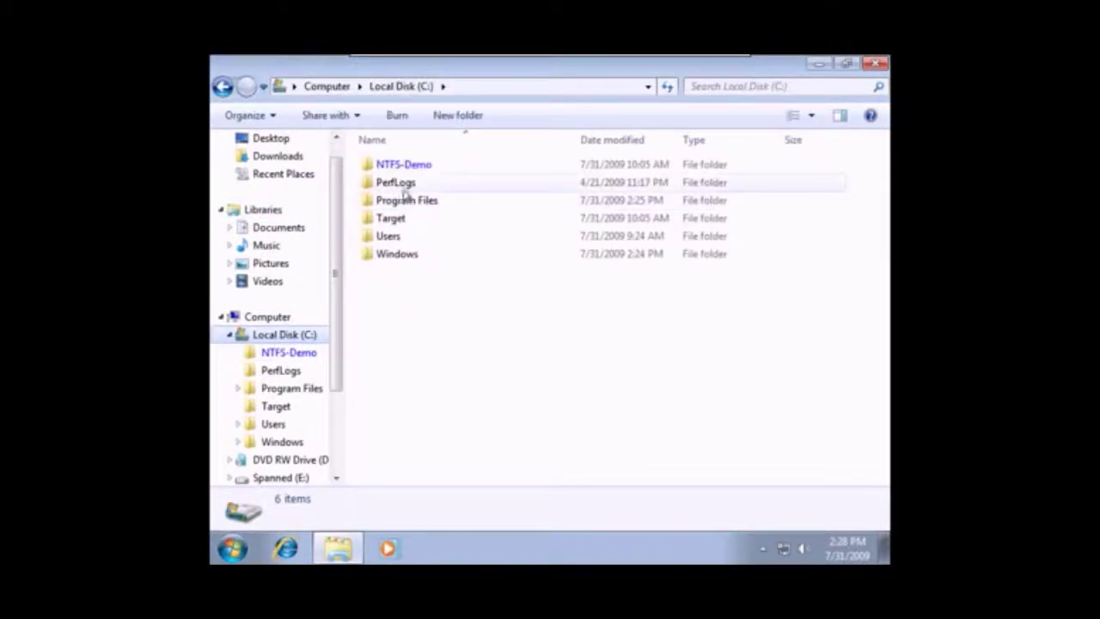
Step: Create a new folder on C: named 'Importan Files Folder'
{"action": "right_click", "coordinate": [381, 275]}
{"action": "mouse_move", "coordinate": [483, 418]}
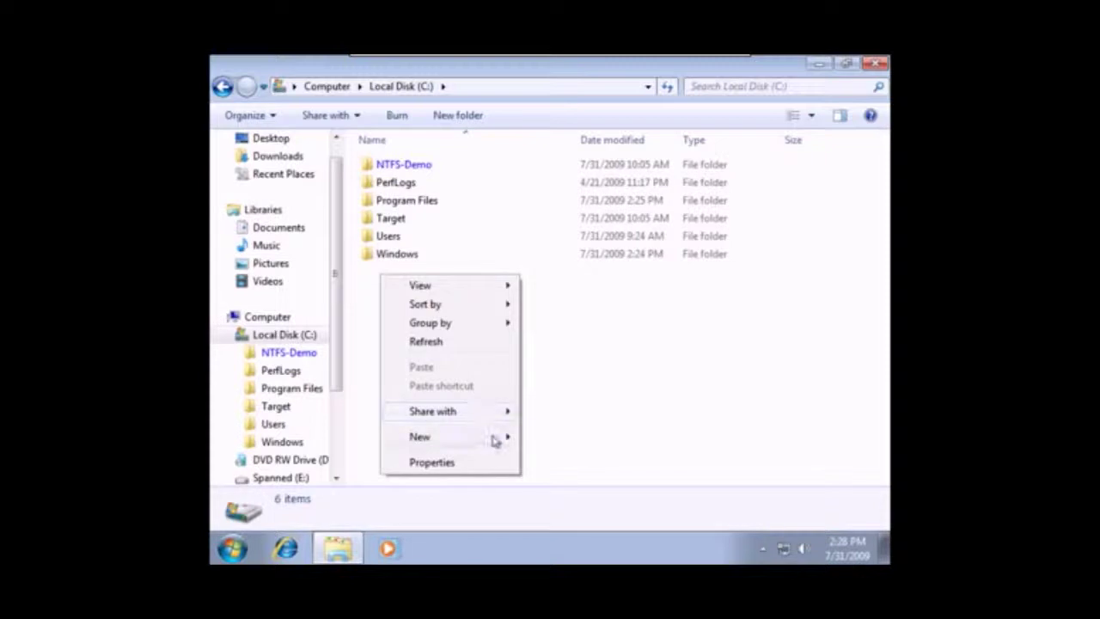
{"action": "mouse_move", "coordinate": [493, 440]}
{"action": "left_click", "coordinate": [542, 437]}
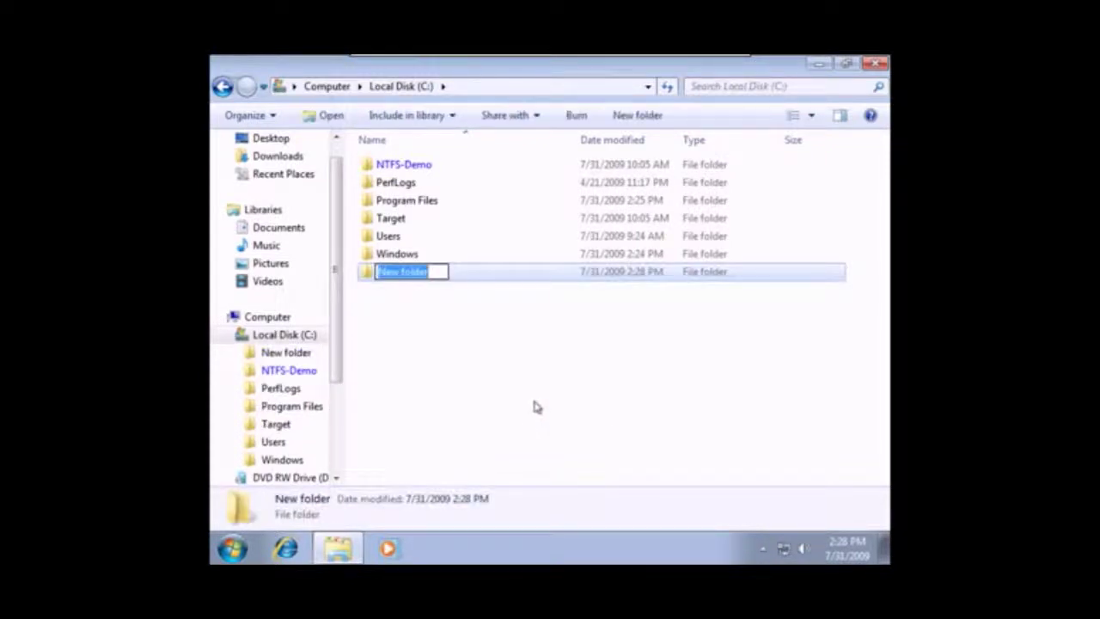
{"action": "type", "text": "Impor"}
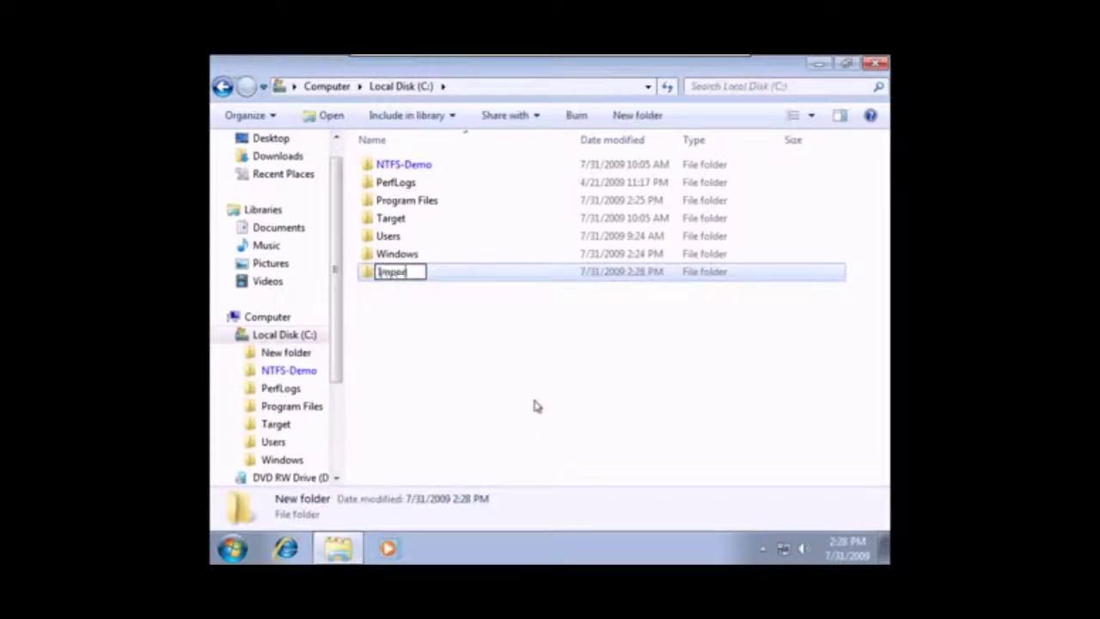
{"action": "type", "text": "tan Files Folder"}
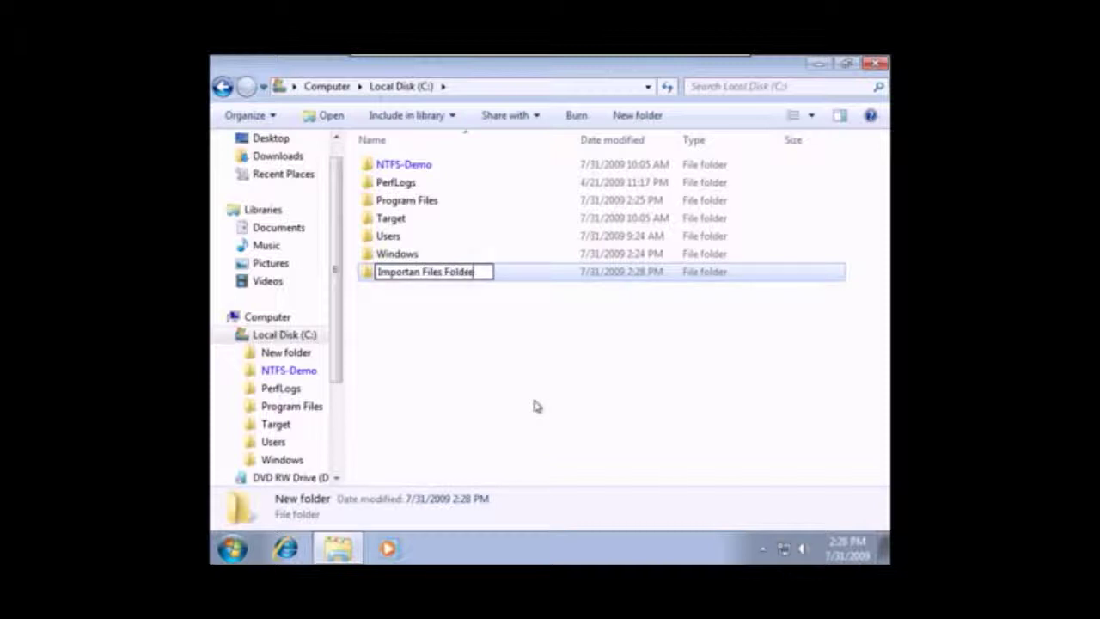
{"action": "key", "text": "Return"}
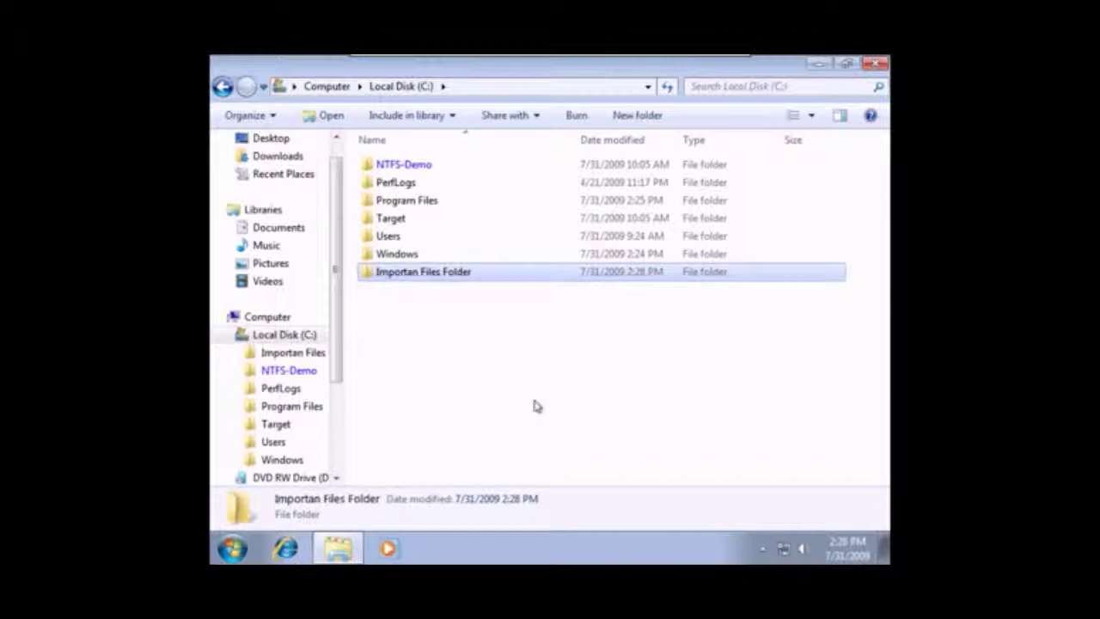
Step: Fix the typo so the folder is named 'Important Files Folder'
{"action": "left_click", "coordinate": [415, 276]}
{"action": "left_click", "coordinate": [418, 273]}
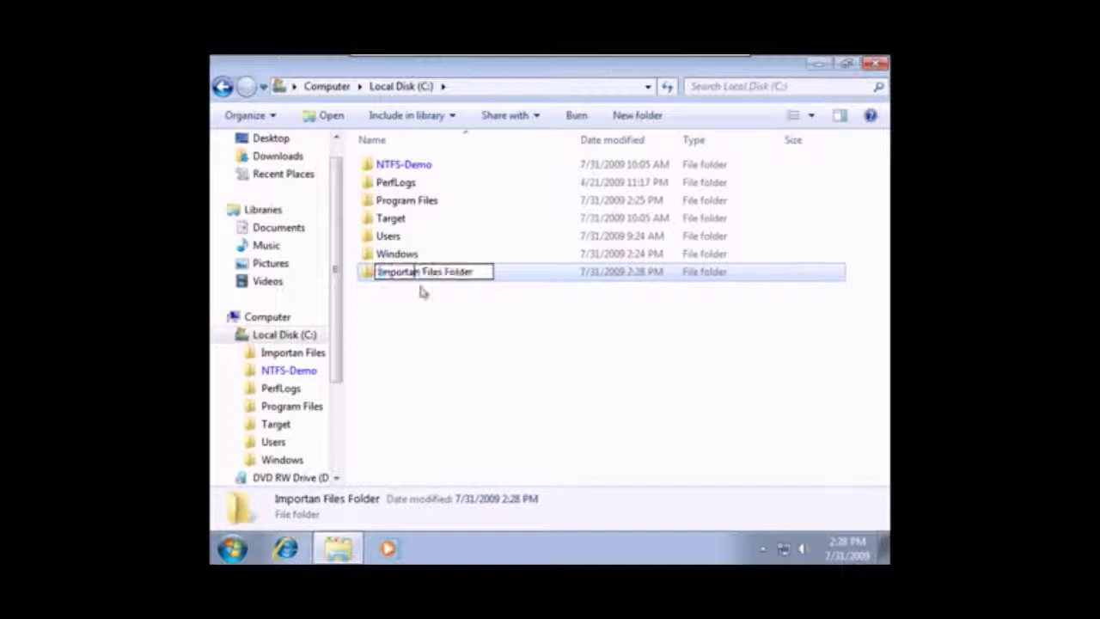
{"action": "type", "text": "t"}
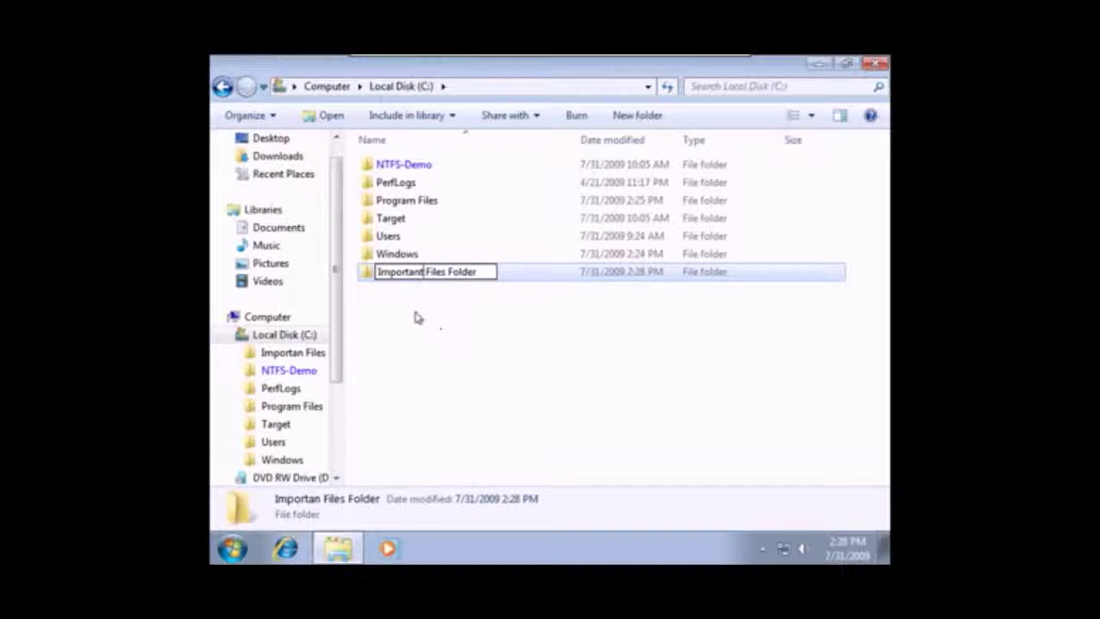
{"action": "key", "text": "Return"}
Step: Inside Important Files Folder, create a new text document named 'Important File'
{"action": "double_click", "coordinate": [386, 273]}
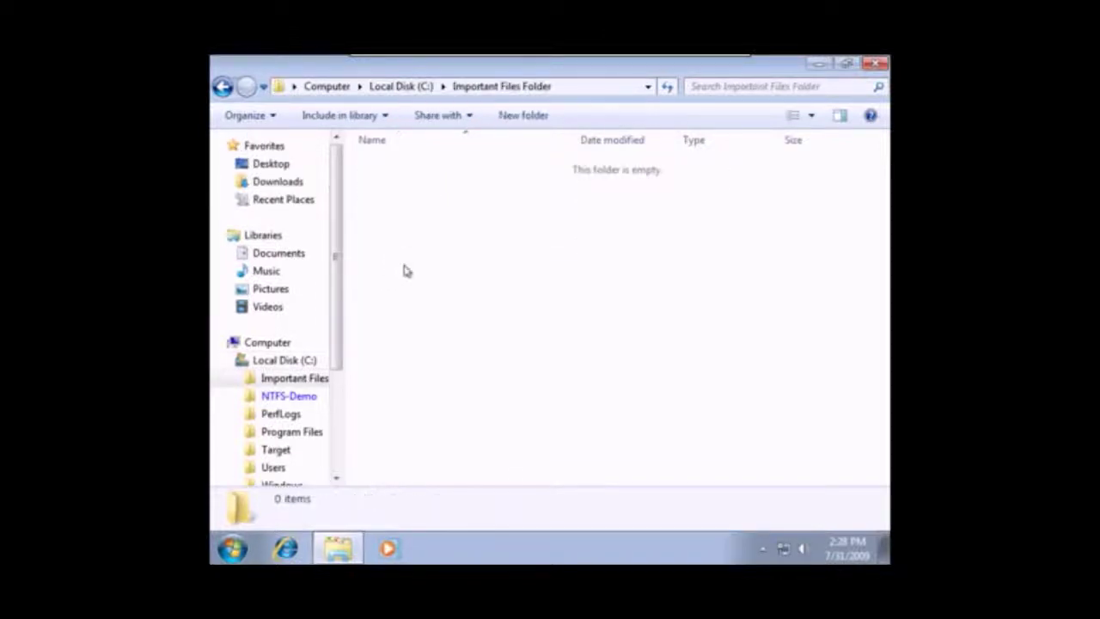
{"action": "right_click", "coordinate": [418, 268]}
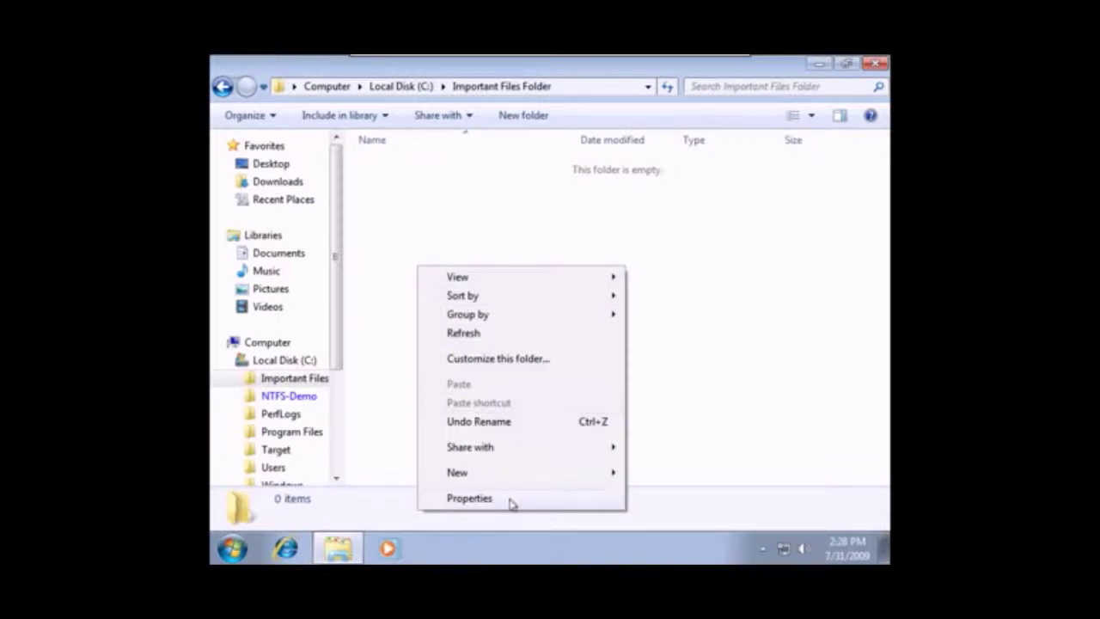
{"action": "mouse_move", "coordinate": [611, 473]}
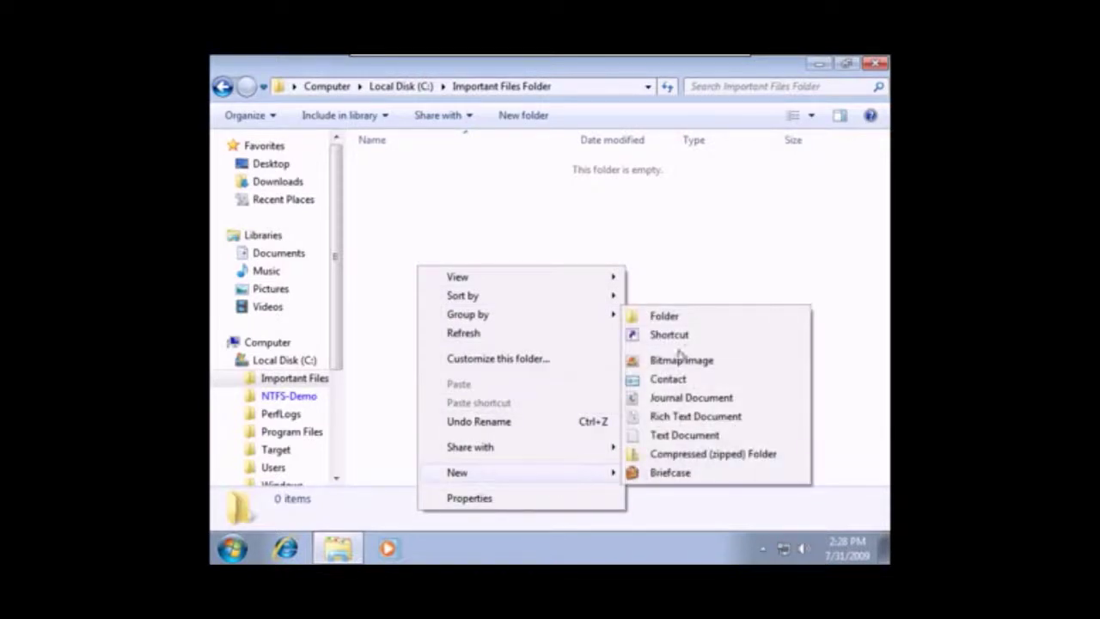
{"action": "left_click", "coordinate": [680, 435]}
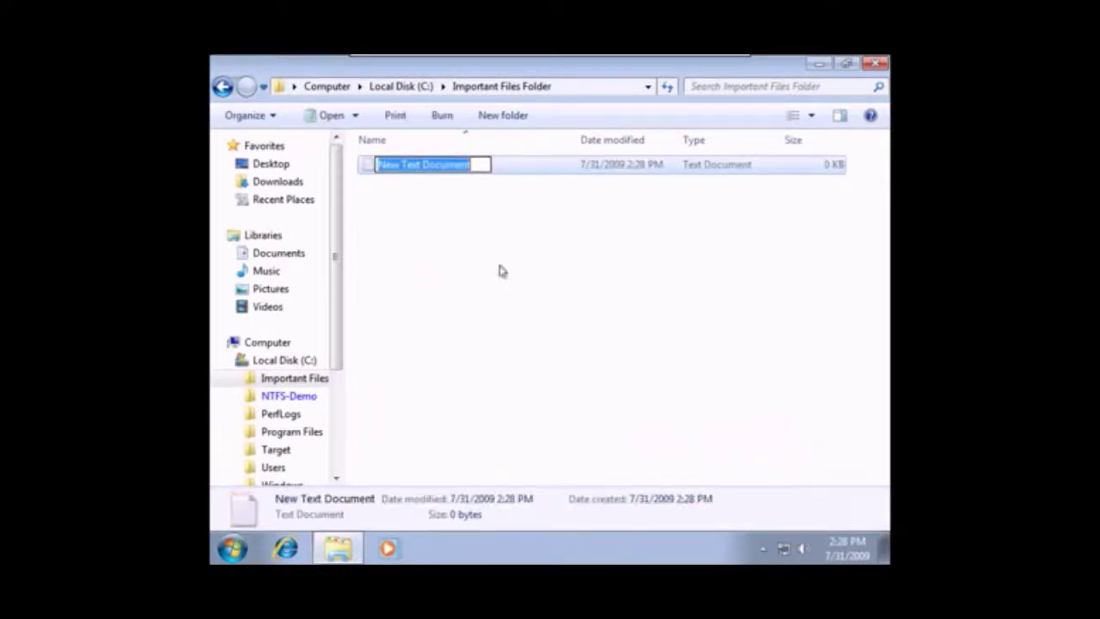
{"action": "key", "text": "BackSpace"}
{"action": "type", "text": "Important "}
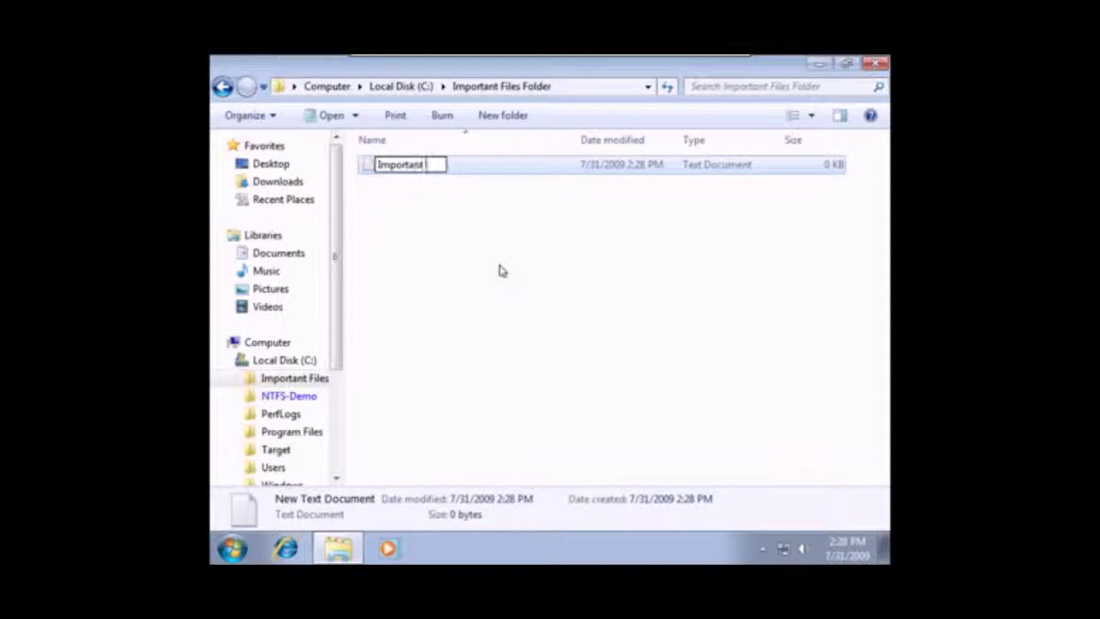
{"action": "type", "text": "File"}
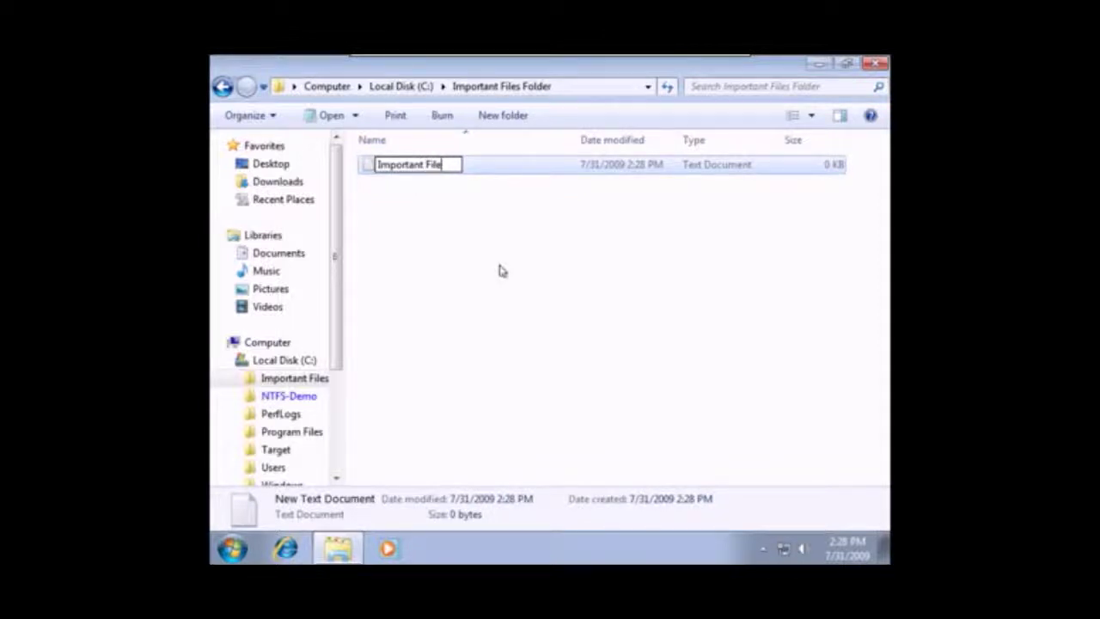
{"action": "left_click", "coordinate": [369, 169]}
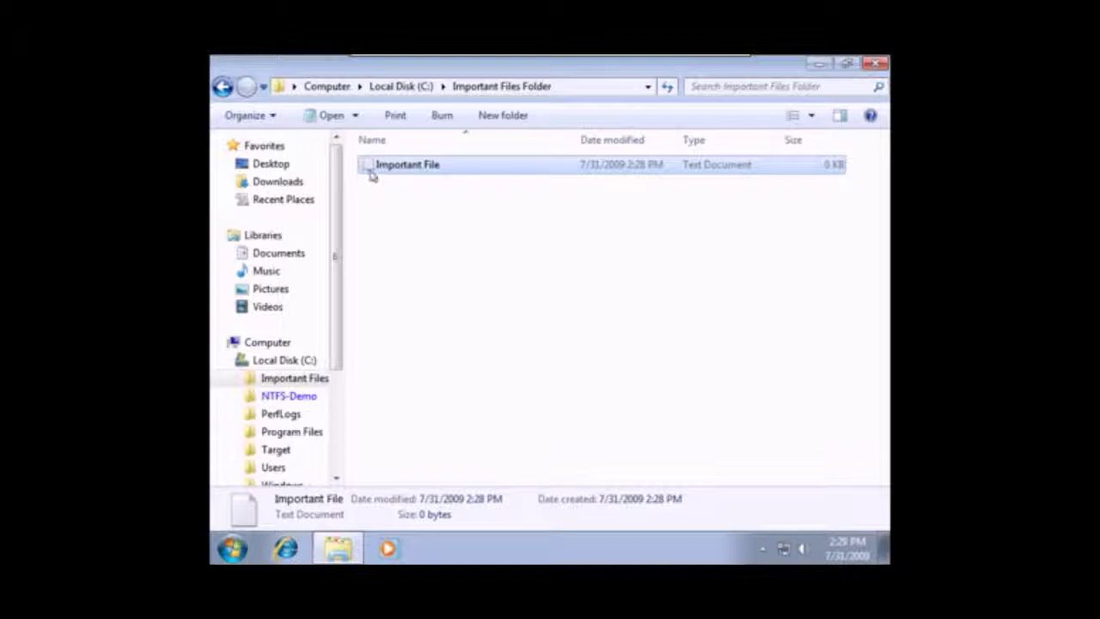
Step: Write 'This is Top Secret, Please stay out!' in Important File and save it while closing Notepad
{"action": "double_click", "coordinate": [371, 171]}
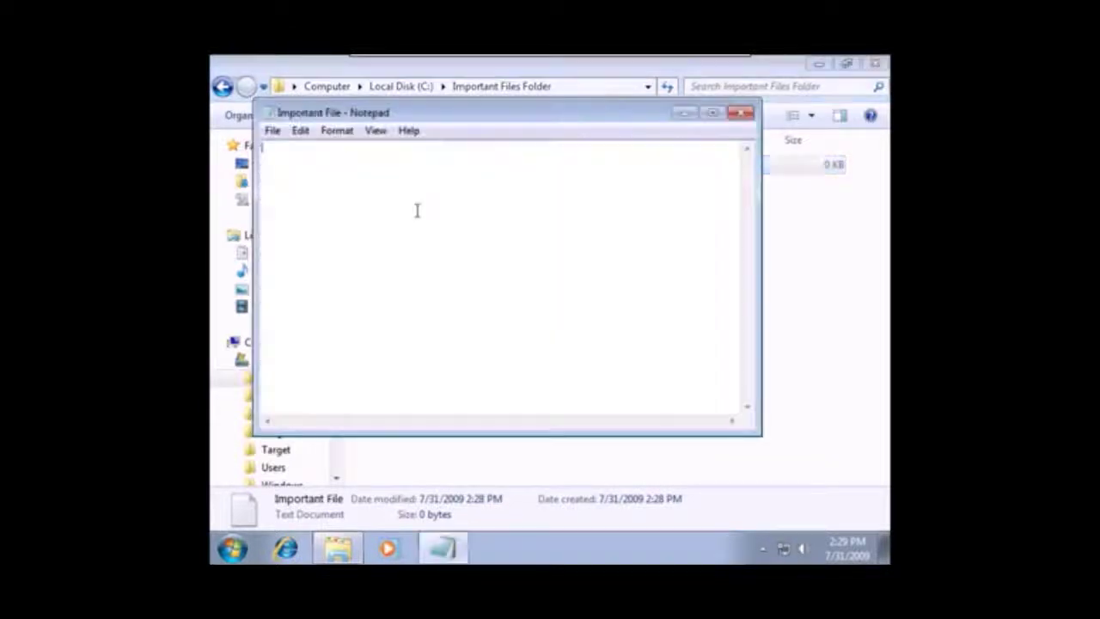
{"action": "type", "text": "Thi"}
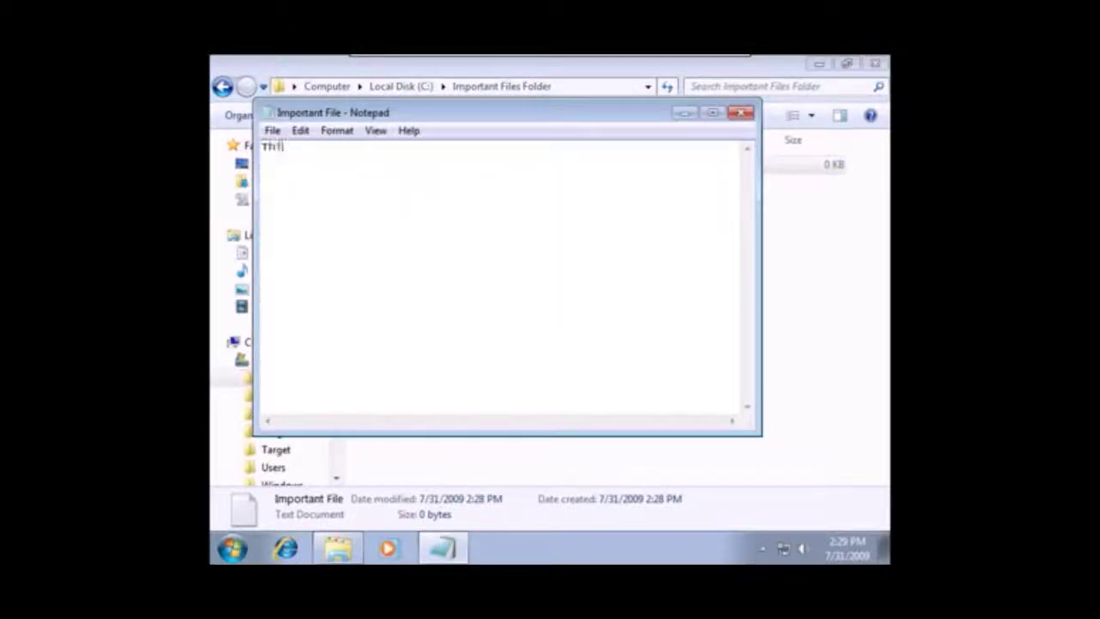
{"action": "type", "text": "s is Top Secret, Pleas"}
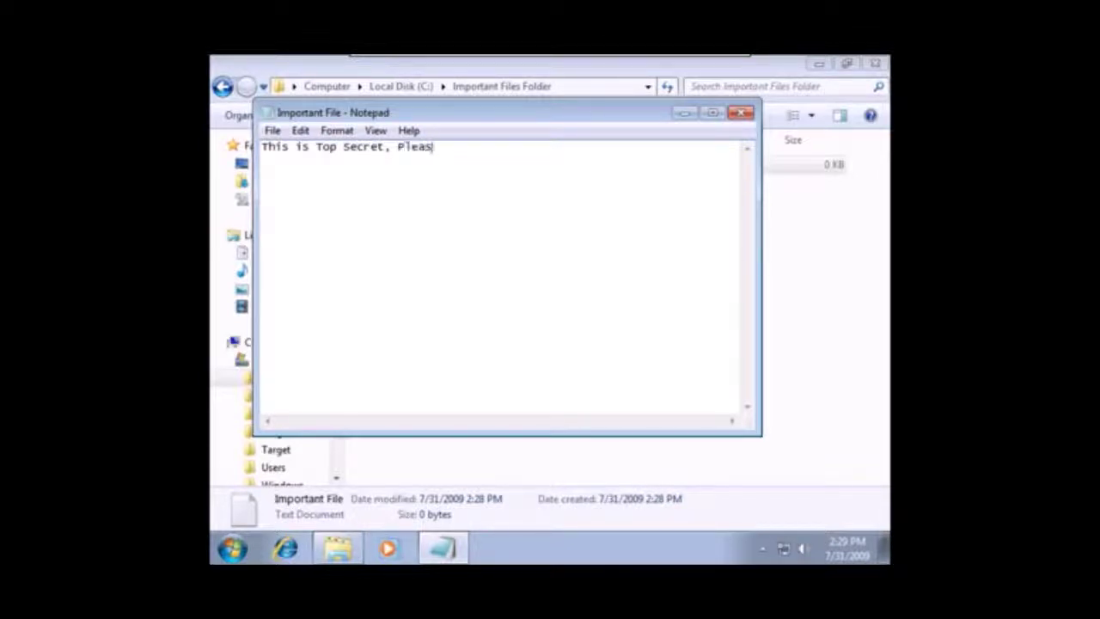
{"action": "type", "text": "e stay out"}
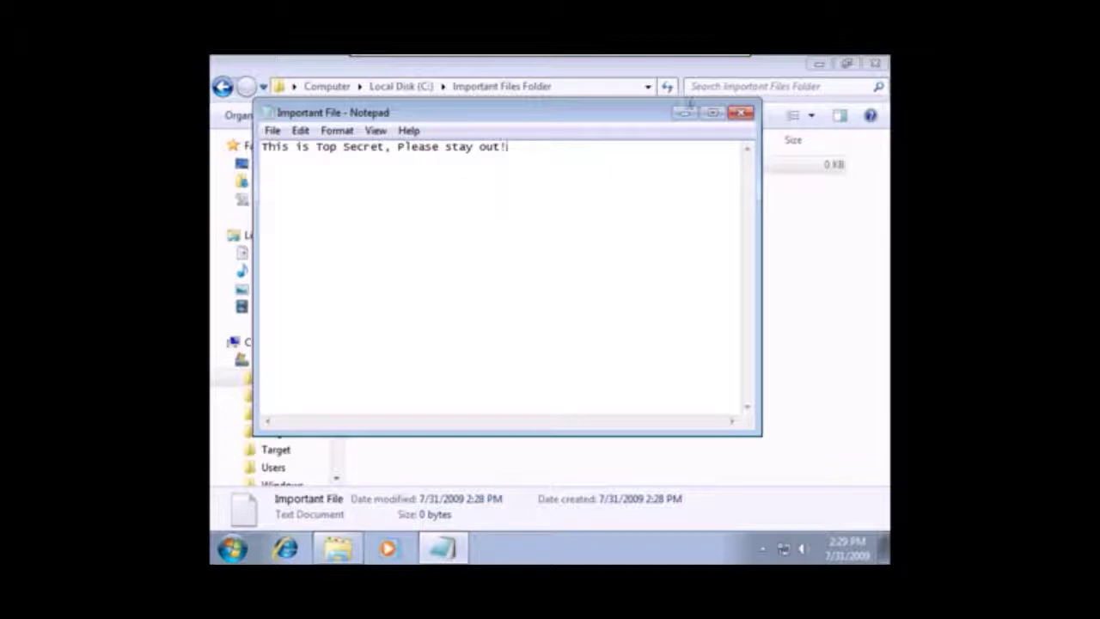
{"action": "type", "text": "!"}
{"action": "left_click", "coordinate": [739, 113]}
{"action": "left_click", "coordinate": [526, 309]}
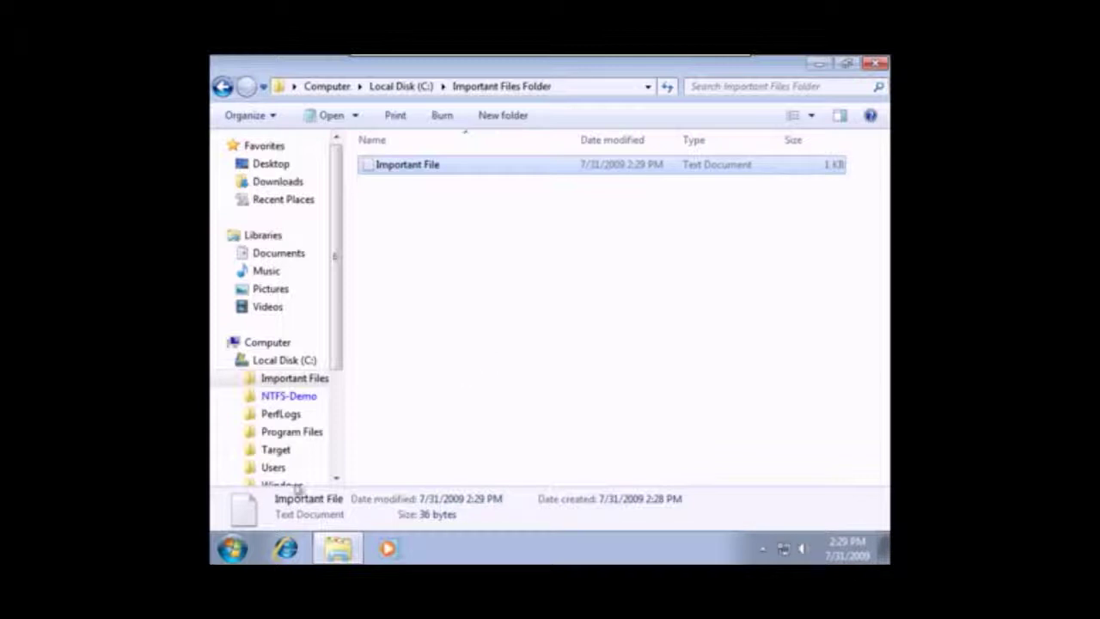
Step: Launch Backup and Restore from Start > All Programs > Maintenance
{"action": "left_click", "coordinate": [232, 549]}
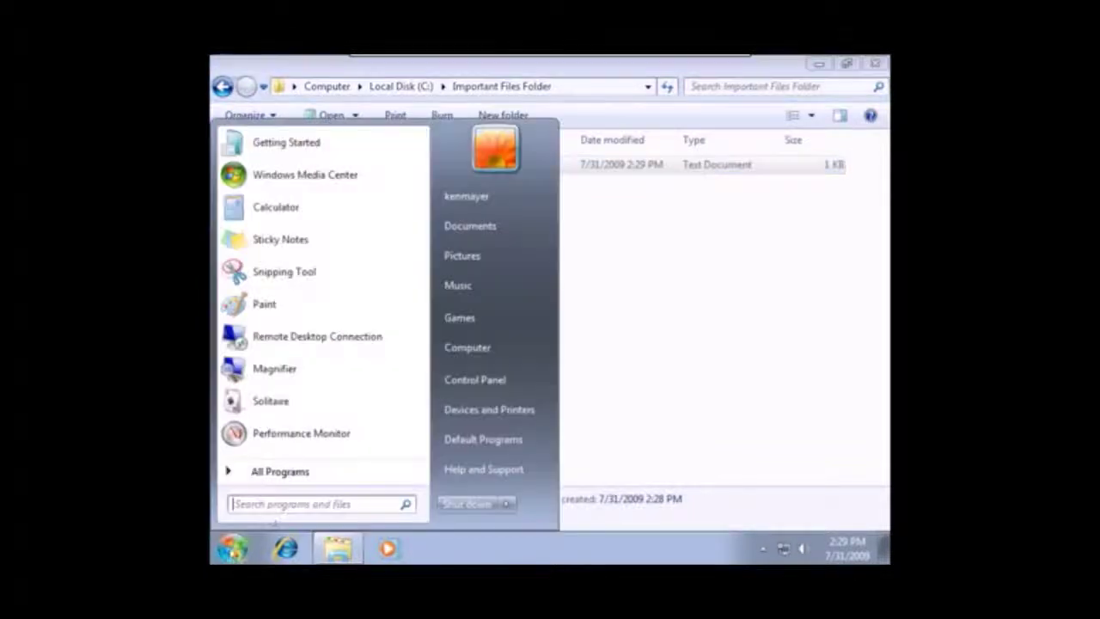
{"action": "left_click", "coordinate": [299, 478]}
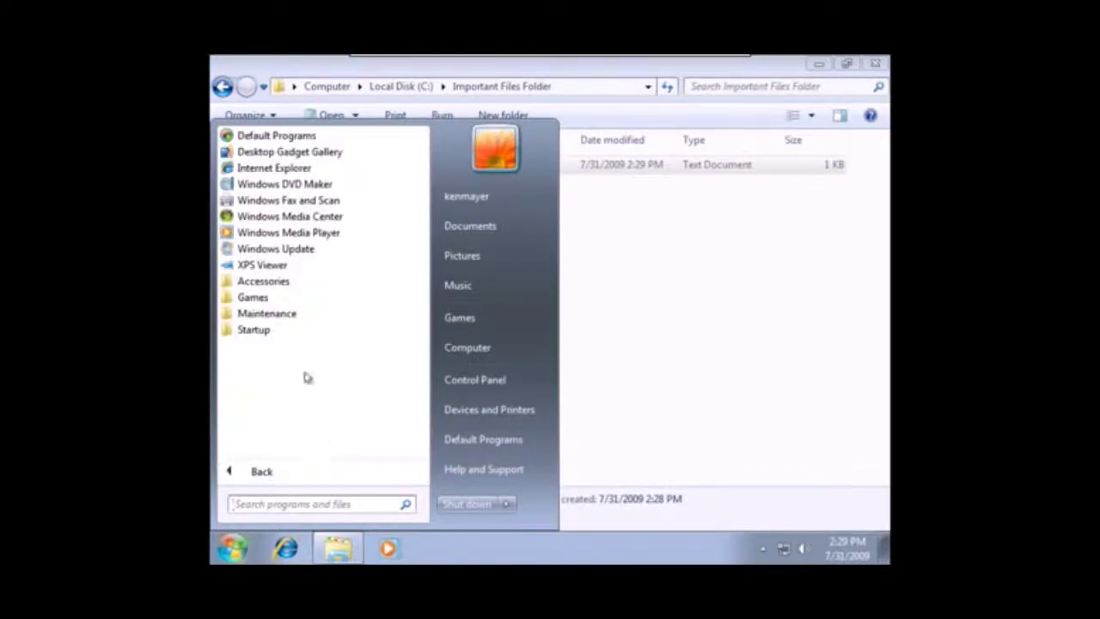
{"action": "left_click", "coordinate": [278, 316]}
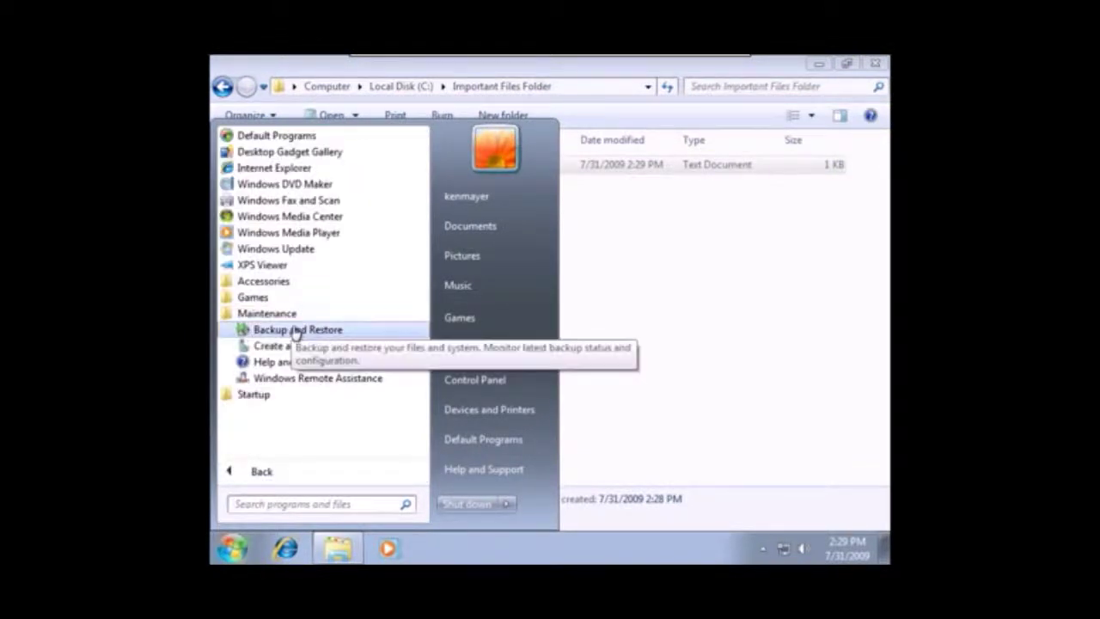
{"action": "left_click", "coordinate": [295, 329]}
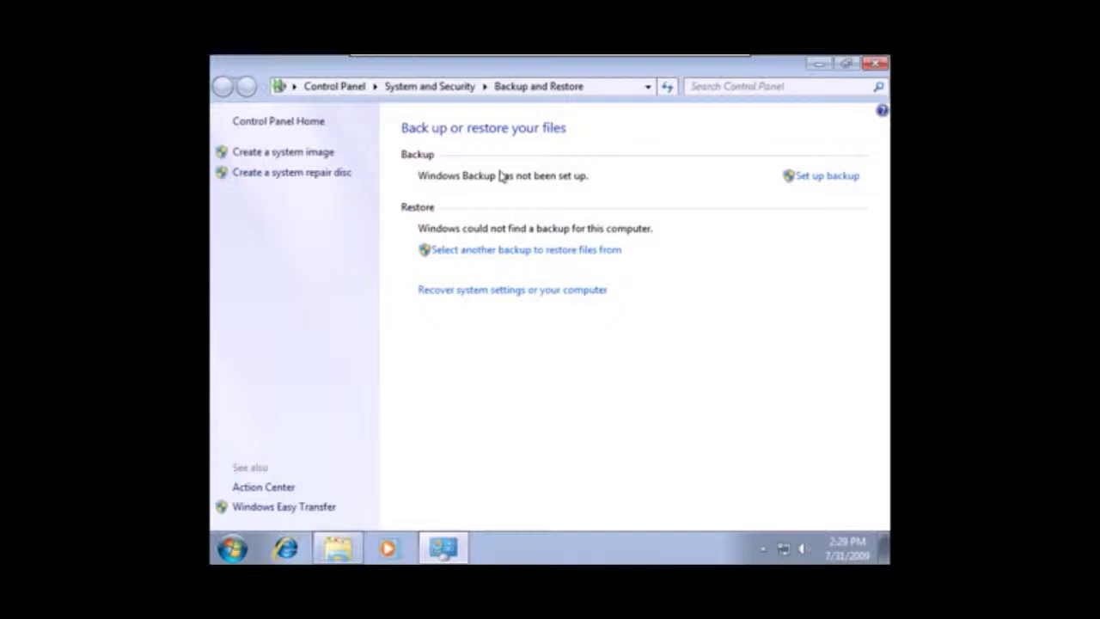
Step: Start backup setup and pick Shrink Me (G:) as the backup destination
{"action": "left_click", "coordinate": [816, 178]}
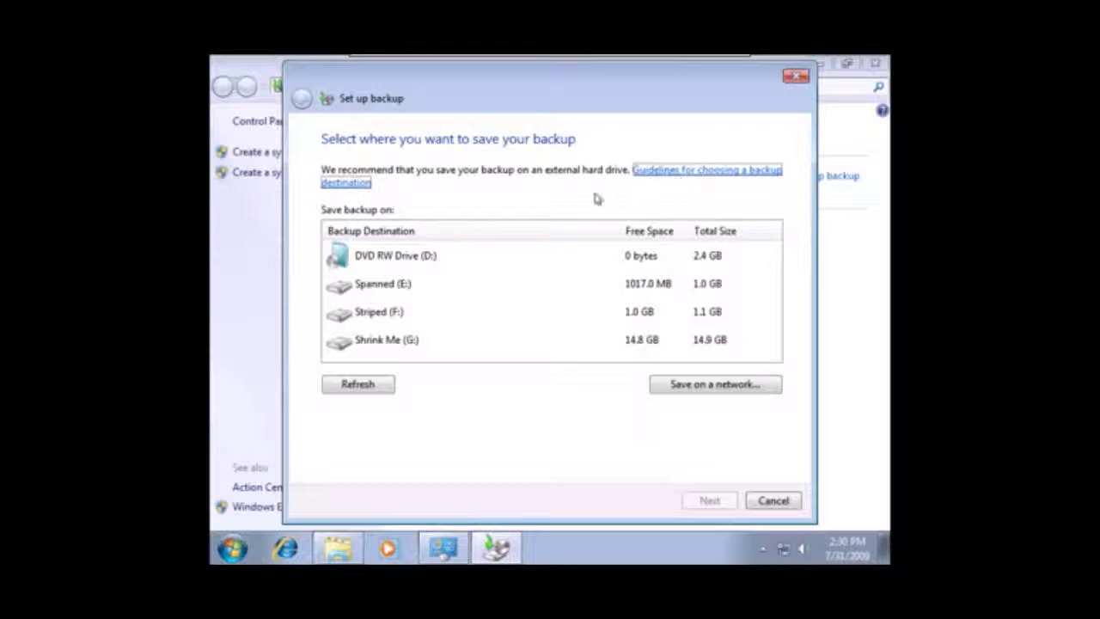
{"action": "left_click", "coordinate": [383, 290]}
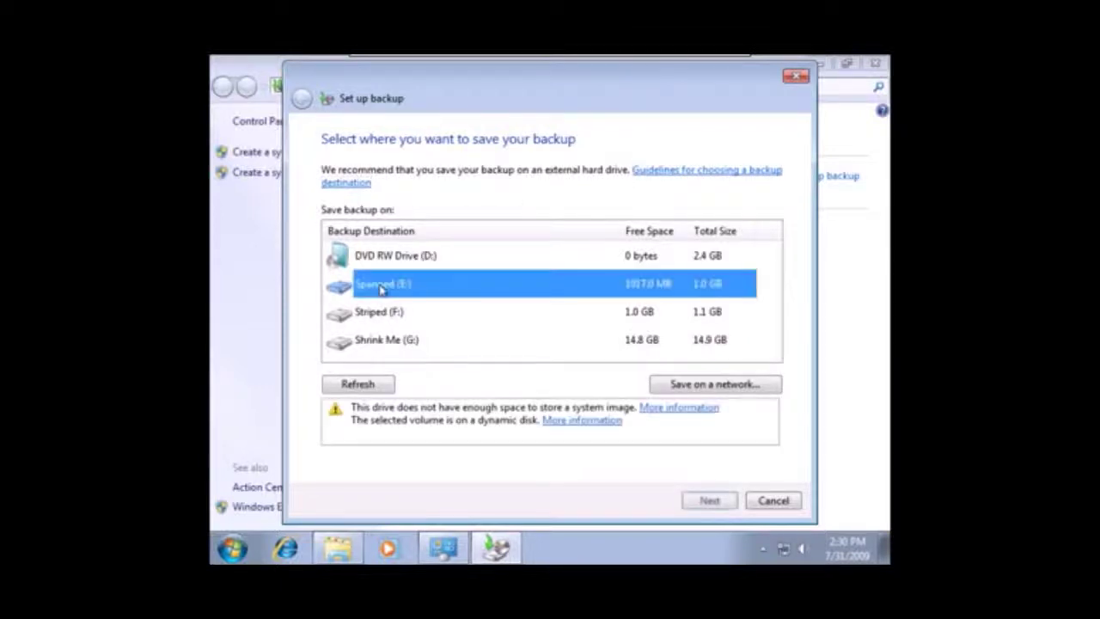
{"action": "left_click", "coordinate": [380, 344]}
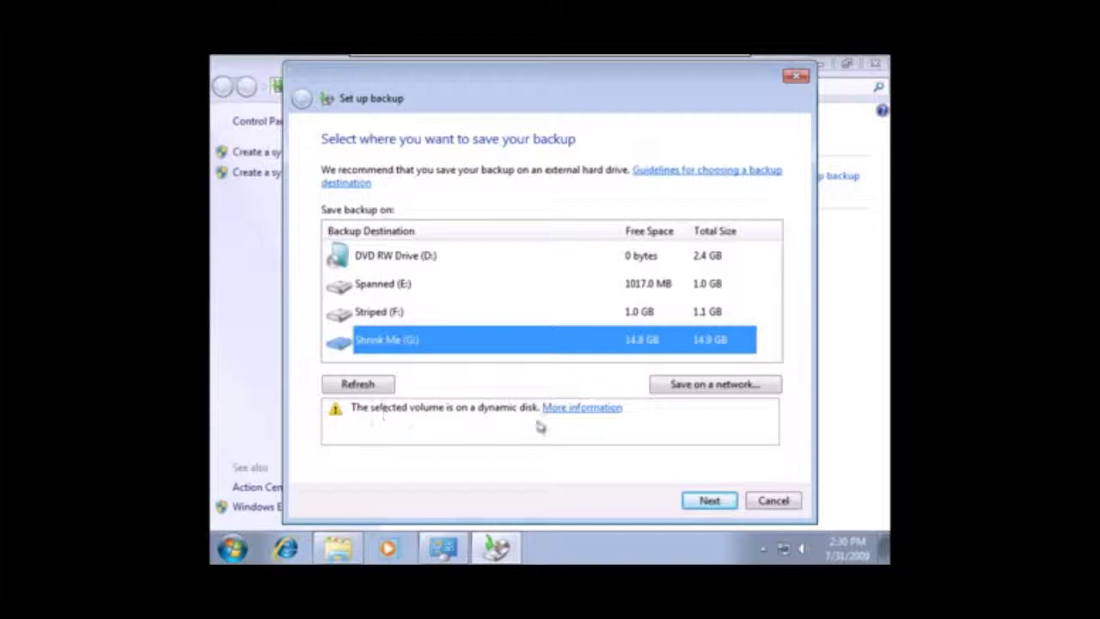
{"action": "left_click", "coordinate": [711, 503]}
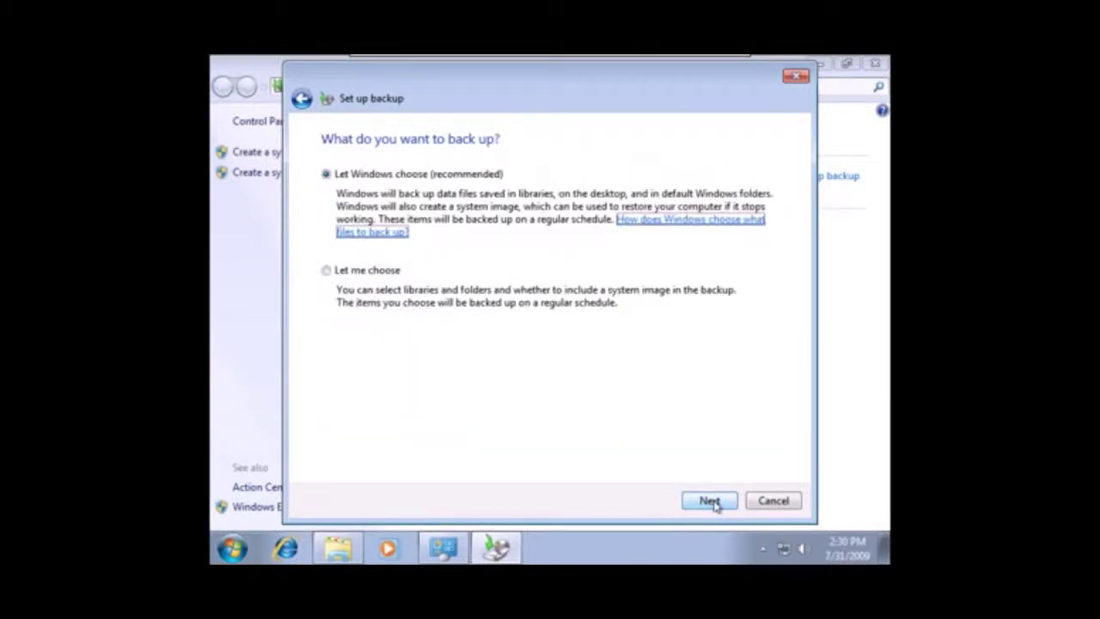
Step: Back up only C:\Important Files Folder, excluding all user libraries and the system image
{"action": "left_click", "coordinate": [326, 271]}
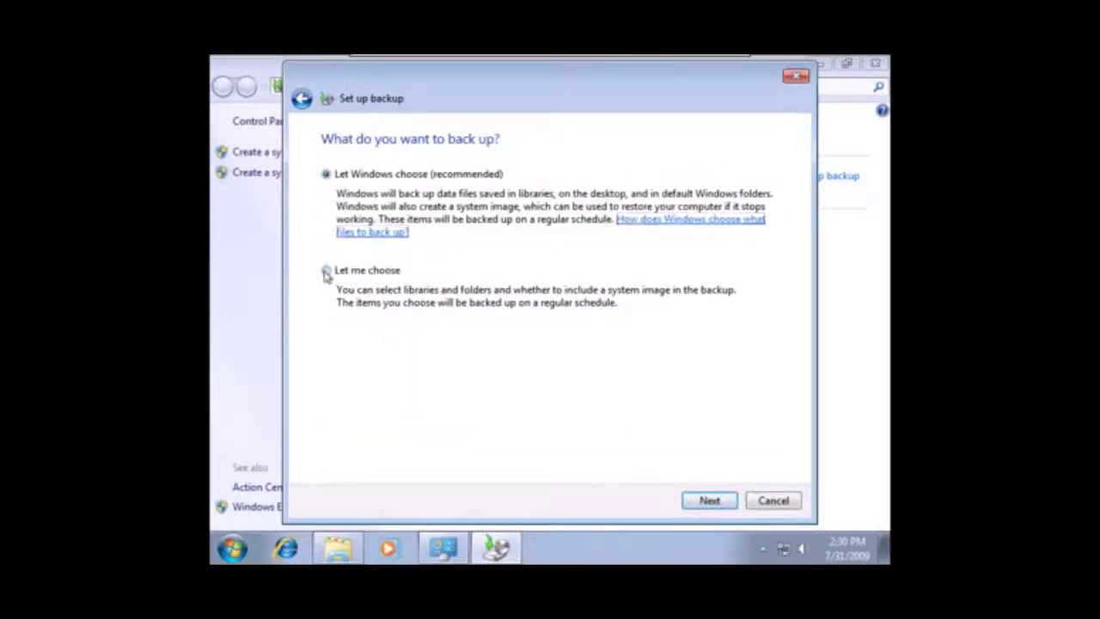
{"action": "left_click", "coordinate": [710, 503]}
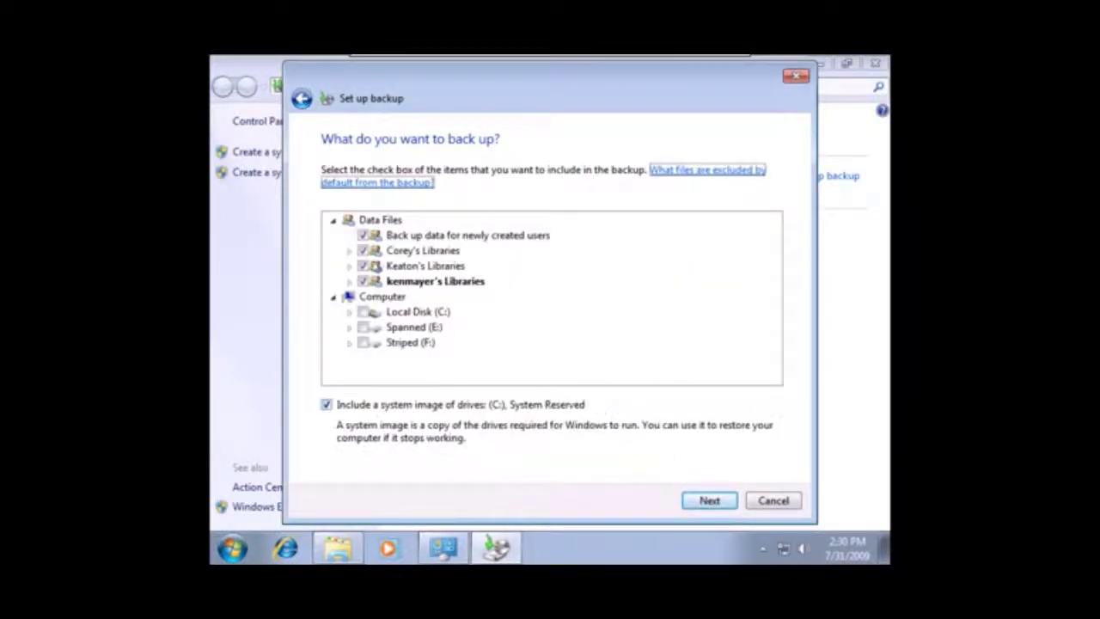
{"action": "left_click", "coordinate": [362, 235]}
{"action": "left_click", "coordinate": [362, 250]}
{"action": "left_click", "coordinate": [362, 265]}
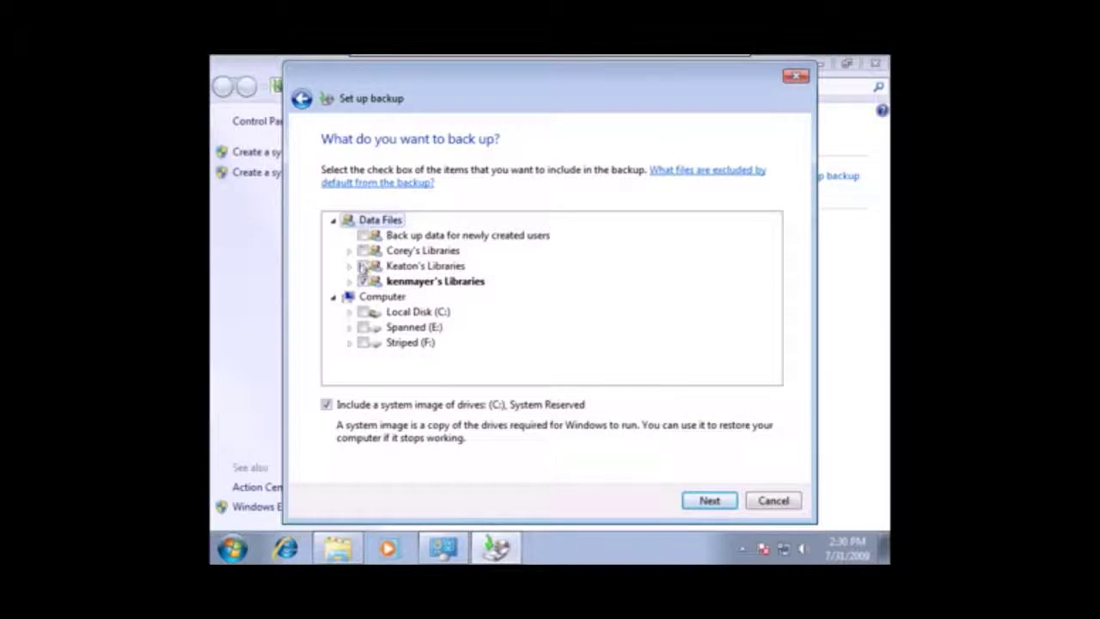
{"action": "left_click", "coordinate": [362, 281]}
{"action": "left_click", "coordinate": [349, 311]}
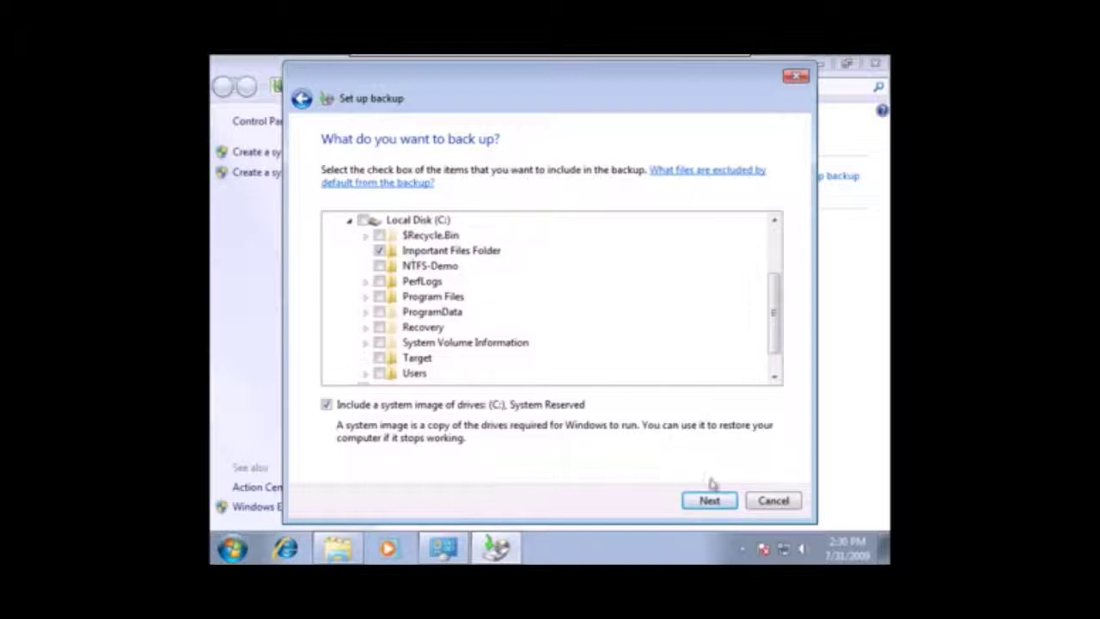
{"action": "left_click", "coordinate": [327, 406]}
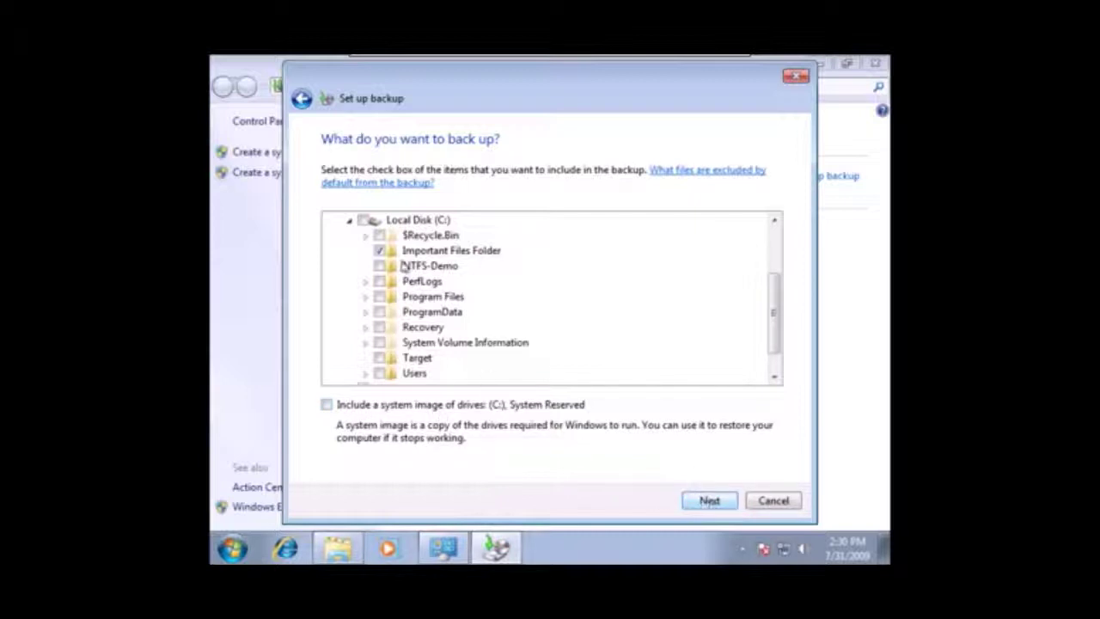
{"action": "left_click", "coordinate": [710, 502]}
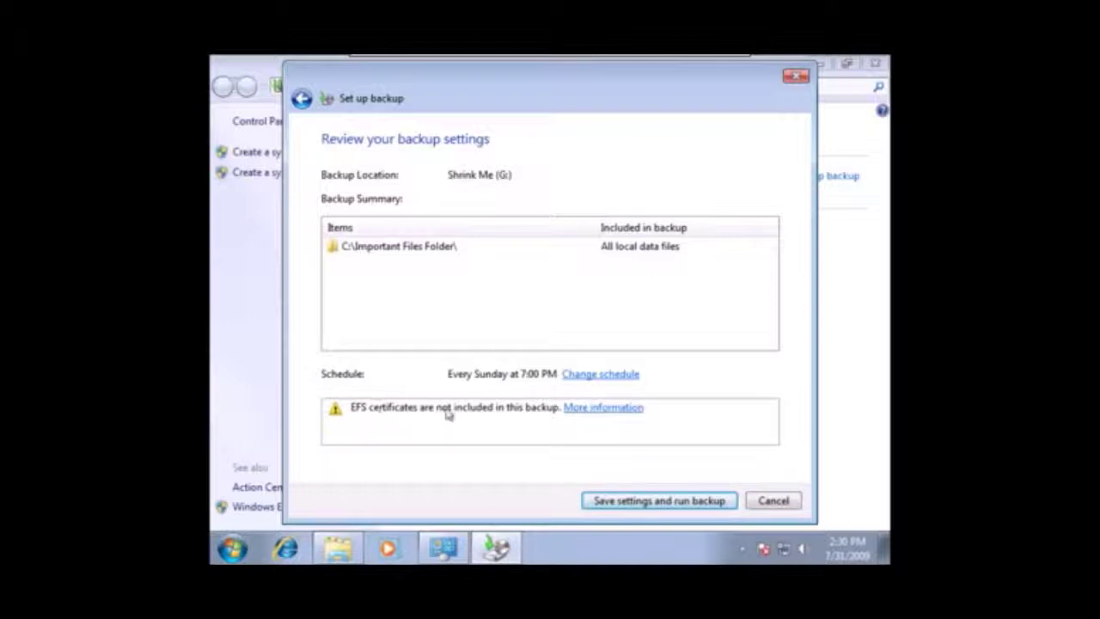
Step: Save the settings and run the first backup to Shrink Me (G:)
{"action": "left_click", "coordinate": [659, 502]}
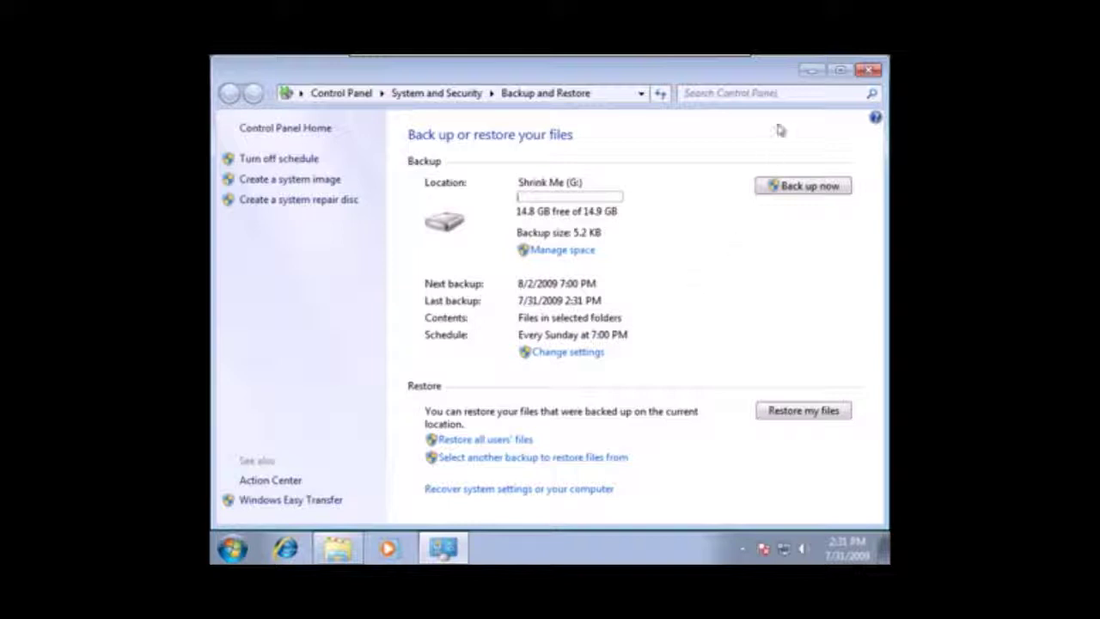
Step: Delete Important File from Important Files Folder, then return to Backup and Restore
{"action": "left_click", "coordinate": [810, 72]}
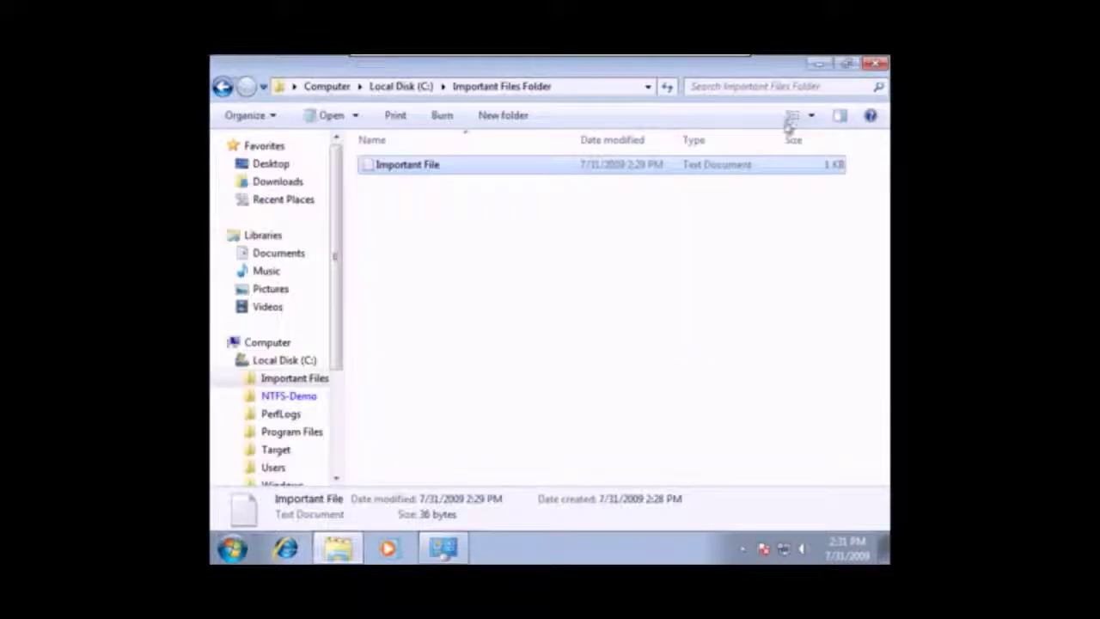
{"action": "right_click", "coordinate": [428, 170]}
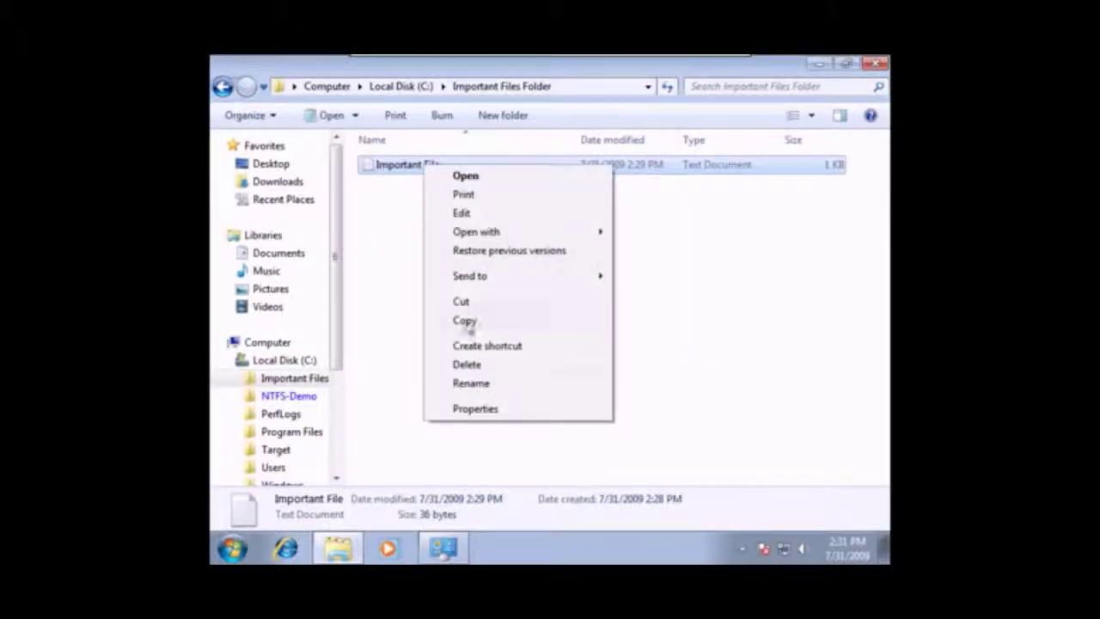
{"action": "left_click", "coordinate": [467, 362]}
{"action": "left_click", "coordinate": [614, 375]}
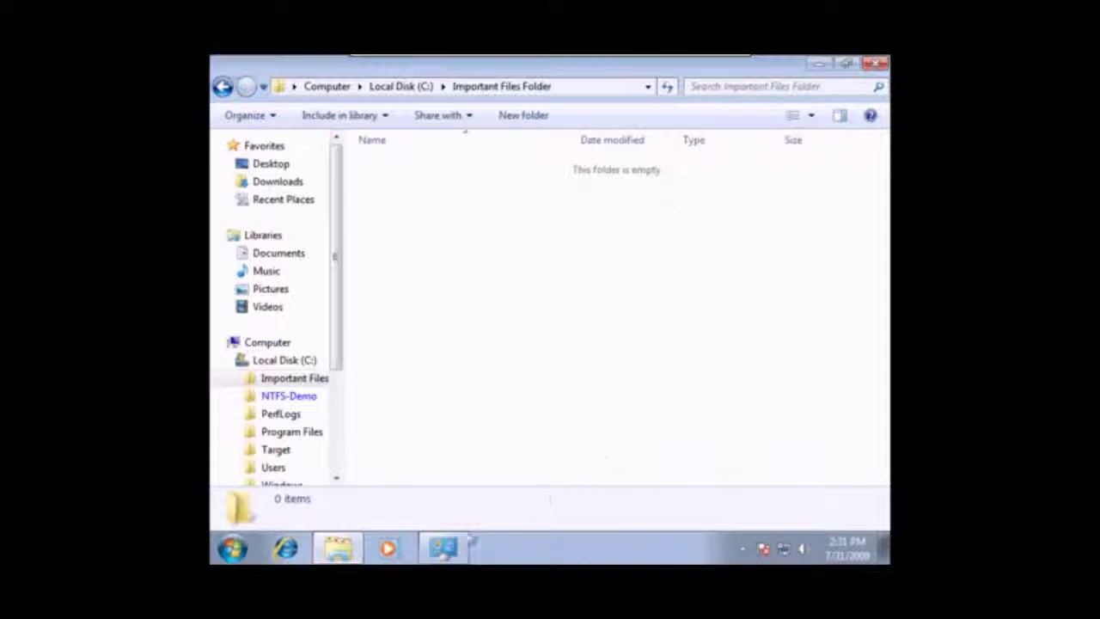
{"action": "left_click", "coordinate": [464, 543]}
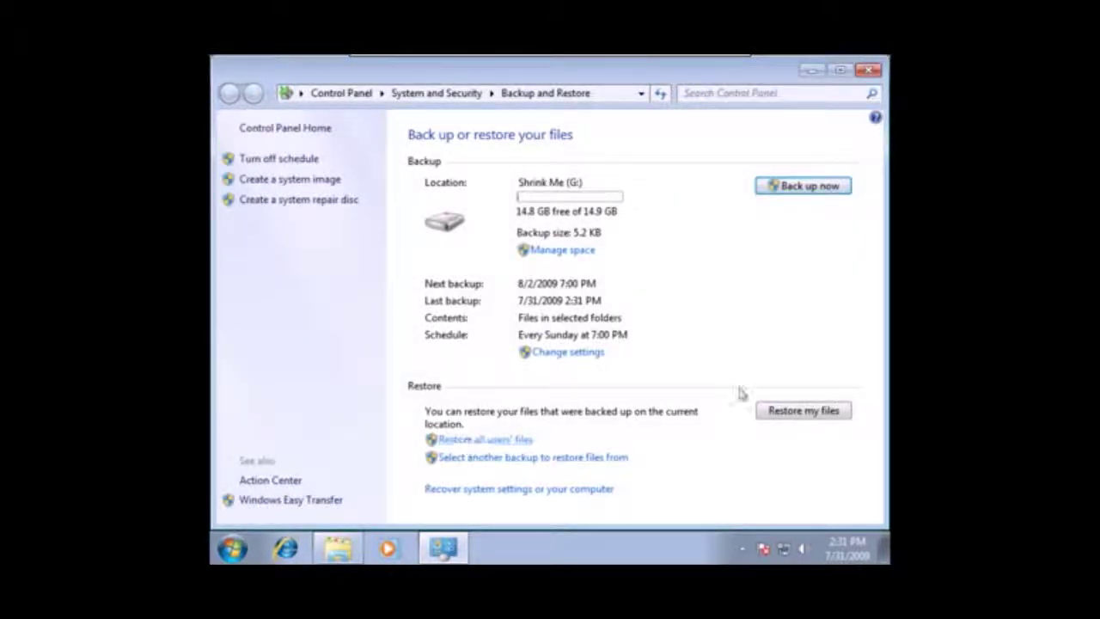
Step: Restore Important File from Backup of C: > Important Files Folder to its original location
{"action": "left_click", "coordinate": [787, 412]}
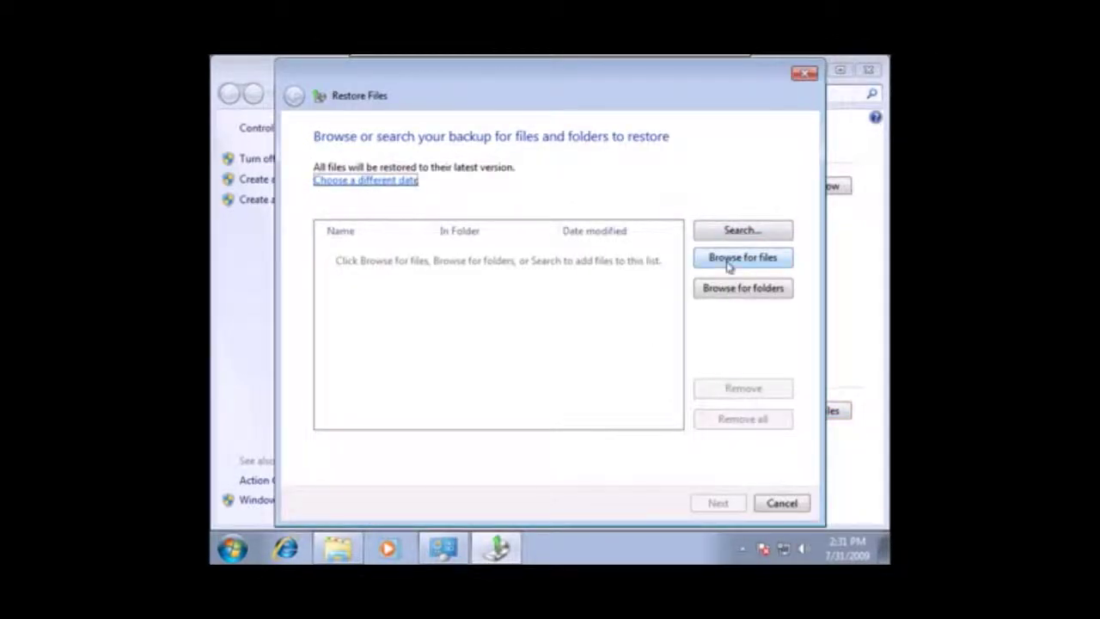
{"action": "left_click", "coordinate": [728, 267]}
{"action": "left_click", "coordinate": [509, 198]}
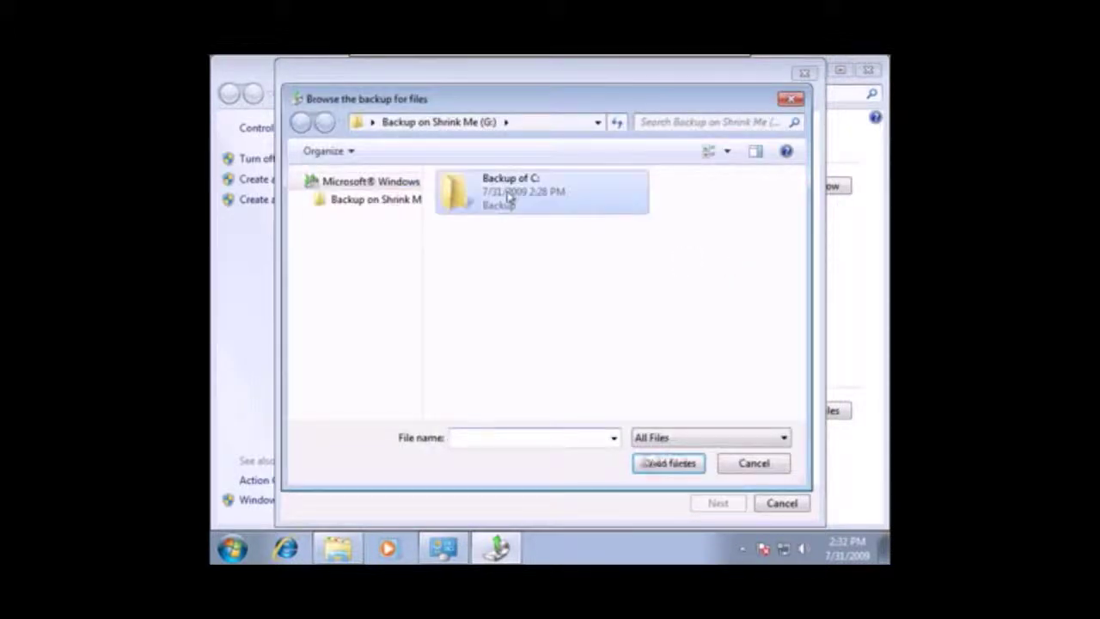
{"action": "double_click", "coordinate": [509, 197]}
{"action": "left_click", "coordinate": [509, 197]}
{"action": "double_click", "coordinate": [508, 198]}
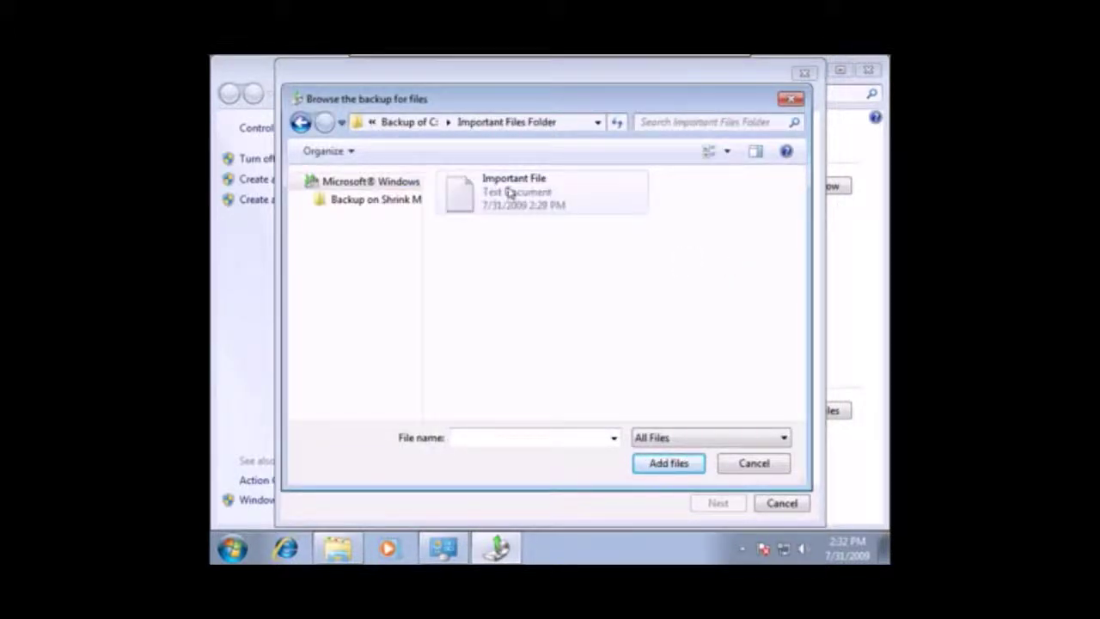
{"action": "left_click", "coordinate": [509, 192]}
{"action": "left_click", "coordinate": [668, 463]}
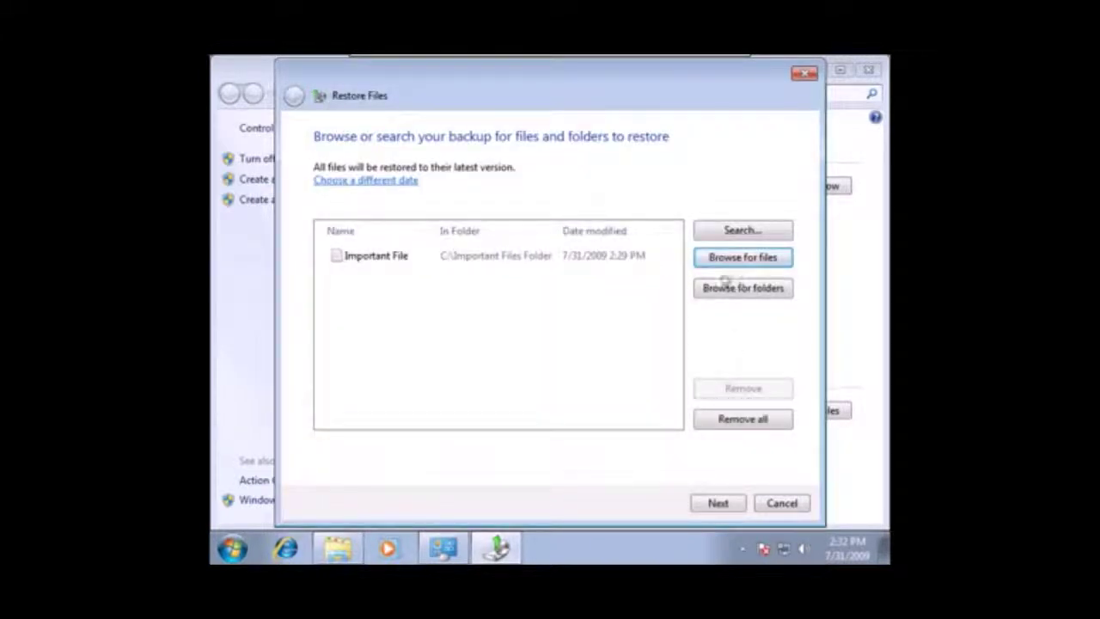
{"action": "left_click", "coordinate": [719, 504]}
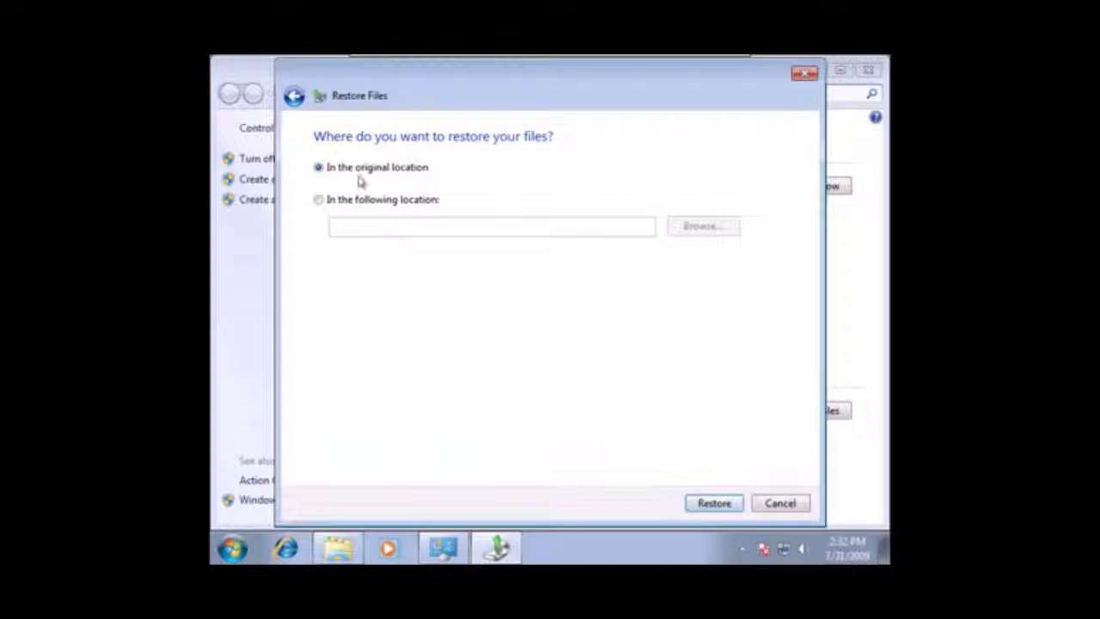
{"action": "left_click", "coordinate": [711, 505]}
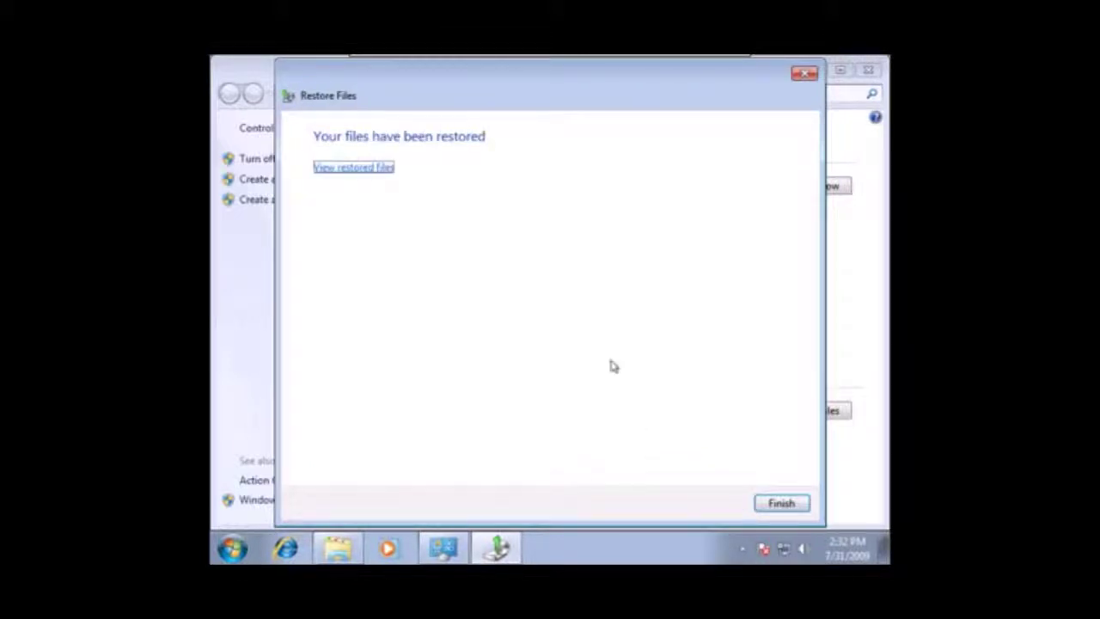
Step: Finish the restore wizard, close Backup and Restore, and select the recovered Important File
{"action": "left_click", "coordinate": [782, 503]}
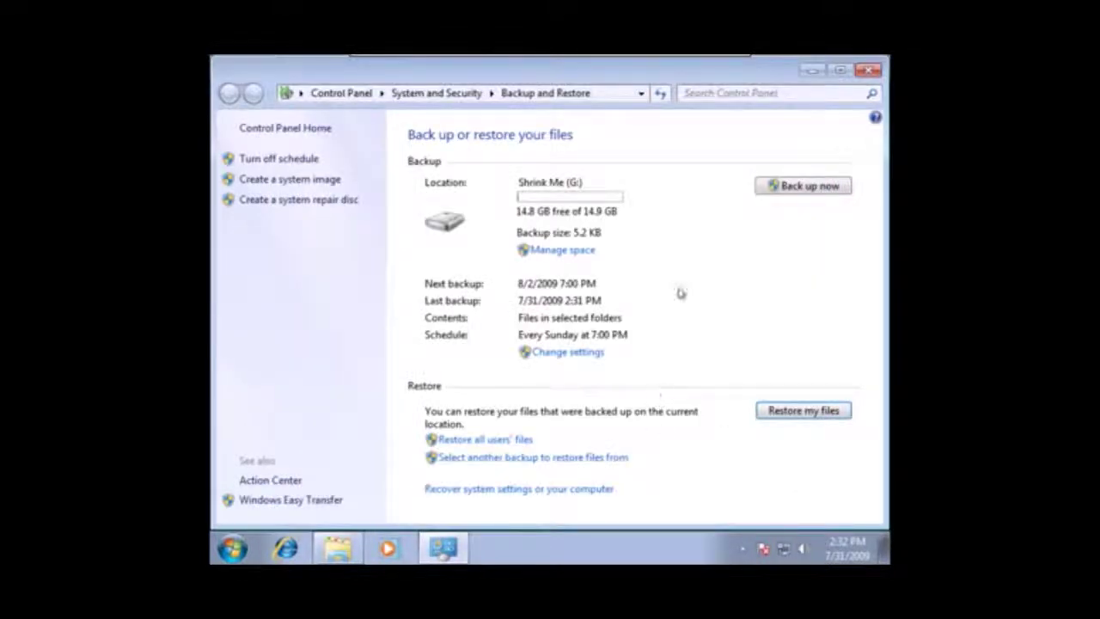
{"action": "left_click", "coordinate": [875, 64]}
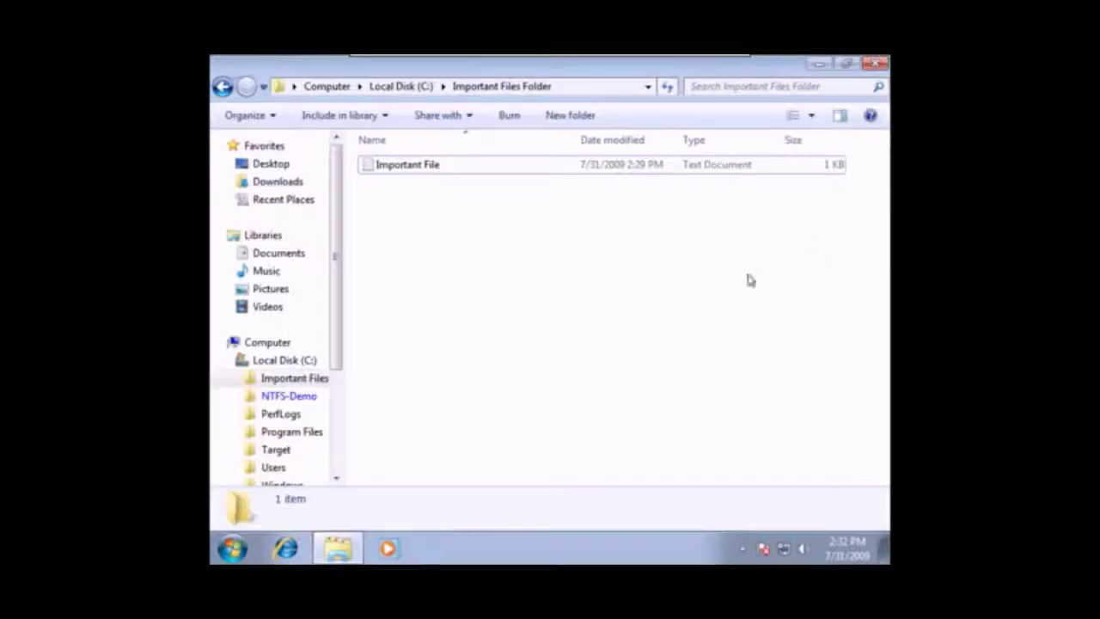
{"action": "left_click", "coordinate": [410, 165]}
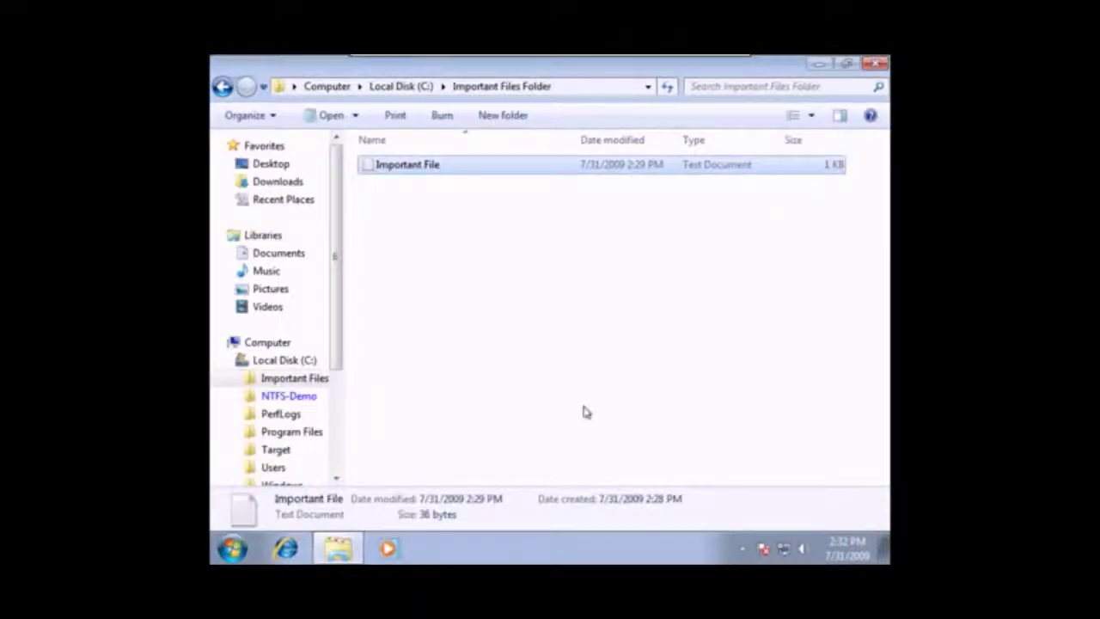